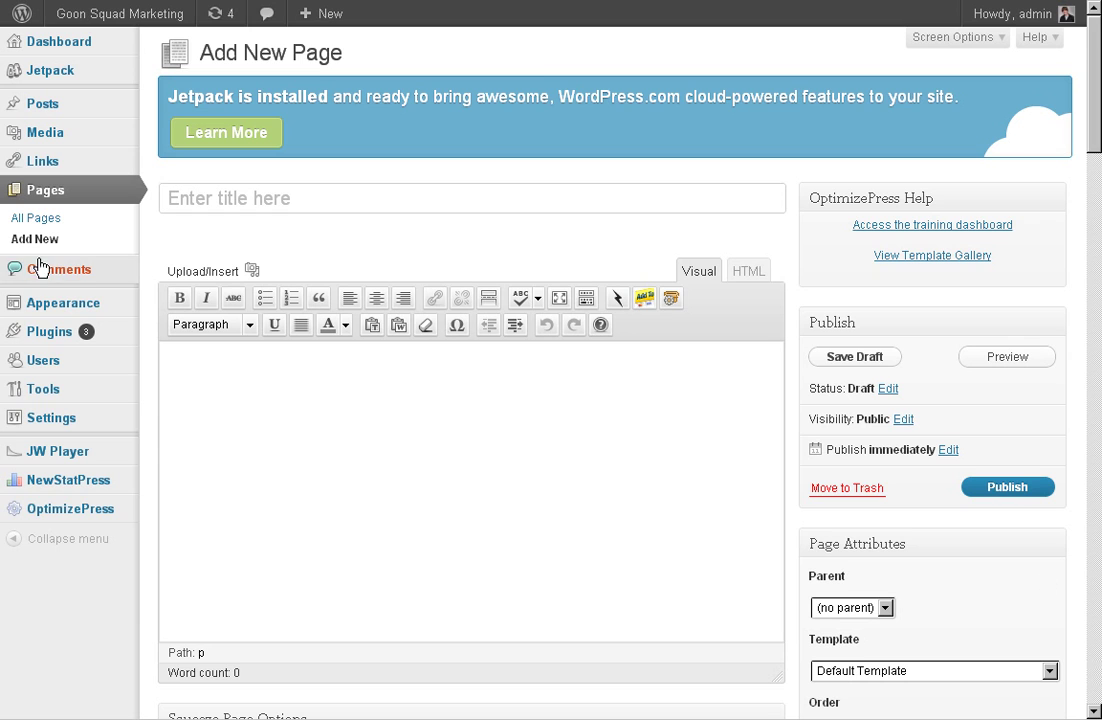
Title the new page 'capture page 1' and let the draft save
{"action": "left_click_drag", "start_coordinate": [344, 55], "coordinate": [170, 55]}
{"action": "left_click", "coordinate": [225, 187]}
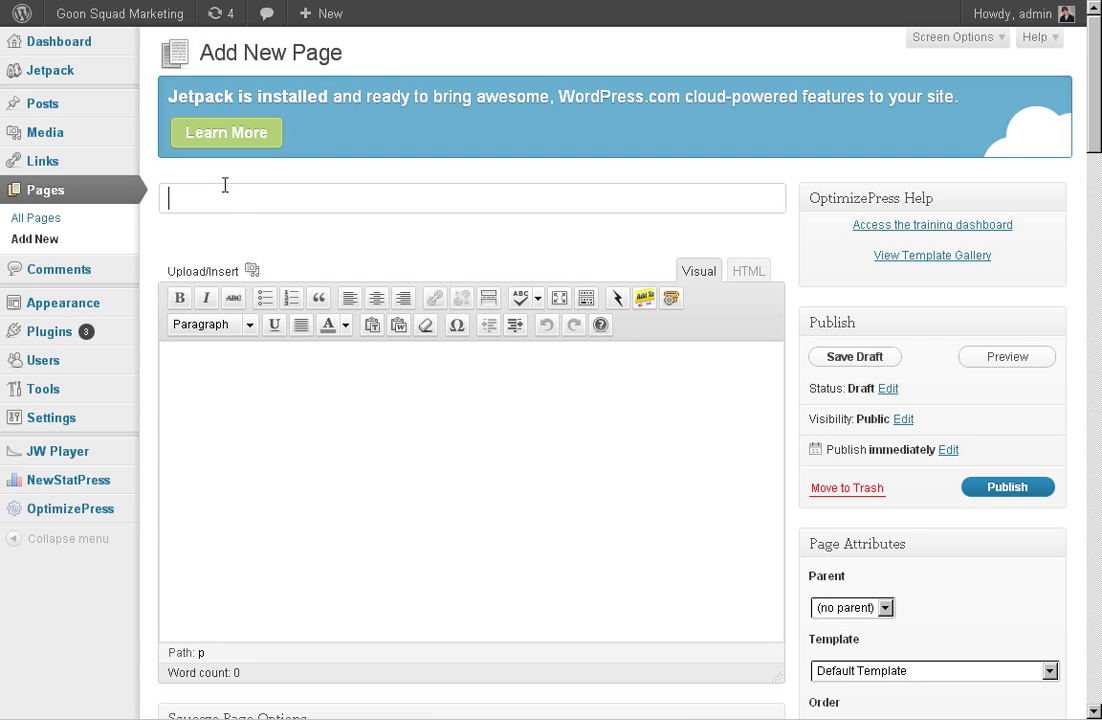
{"action": "type", "text": "capturep"}
{"action": "key", "text": "BackSpace"}
{"action": "type", "text": "page 1"}
{"action": "left_click", "coordinate": [305, 477]}
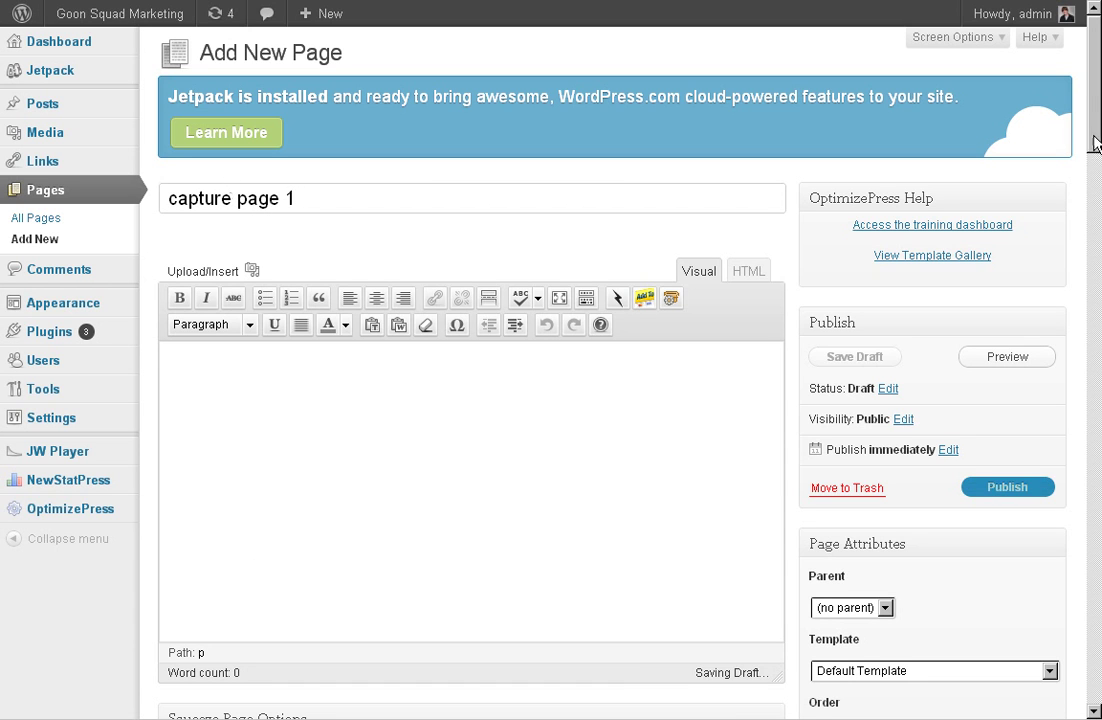
Set the page template to Squeeze 01
{"action": "scroll", "coordinate": [1094, 143], "scroll_direction": "down", "scroll_amount": 5}
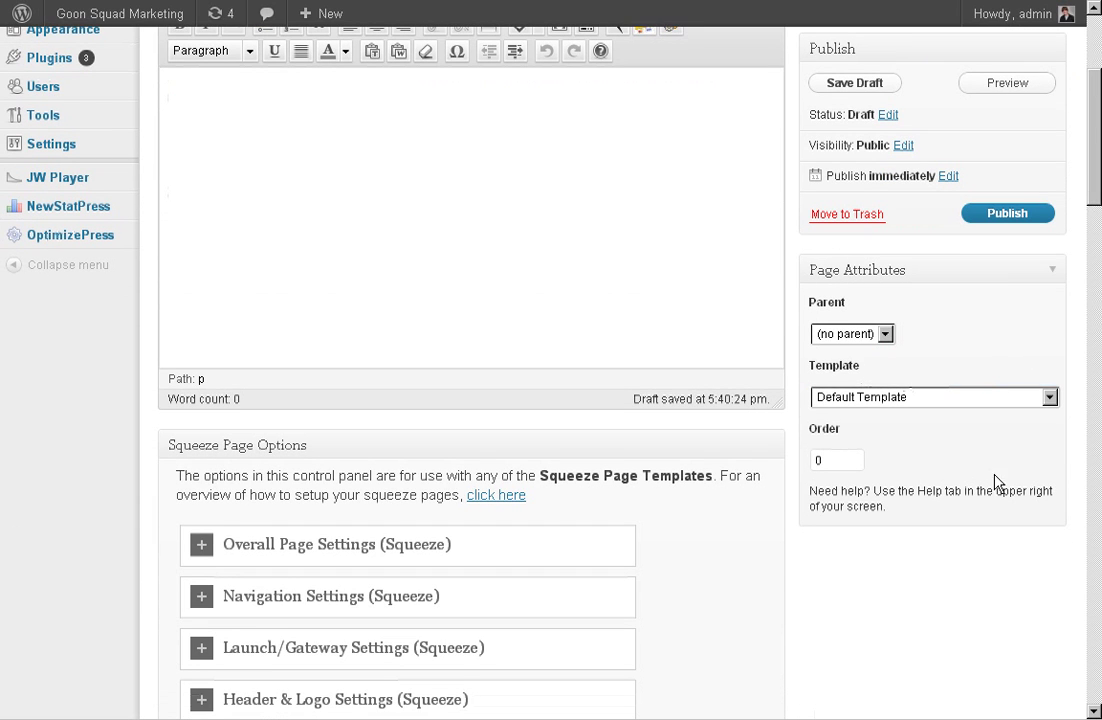
{"action": "left_click_drag", "start_coordinate": [816, 364], "coordinate": [838, 387]}
{"action": "left_click", "coordinate": [843, 396]}
{"action": "left_click_drag", "start_coordinate": [1057, 476], "coordinate": [1042, 655]}
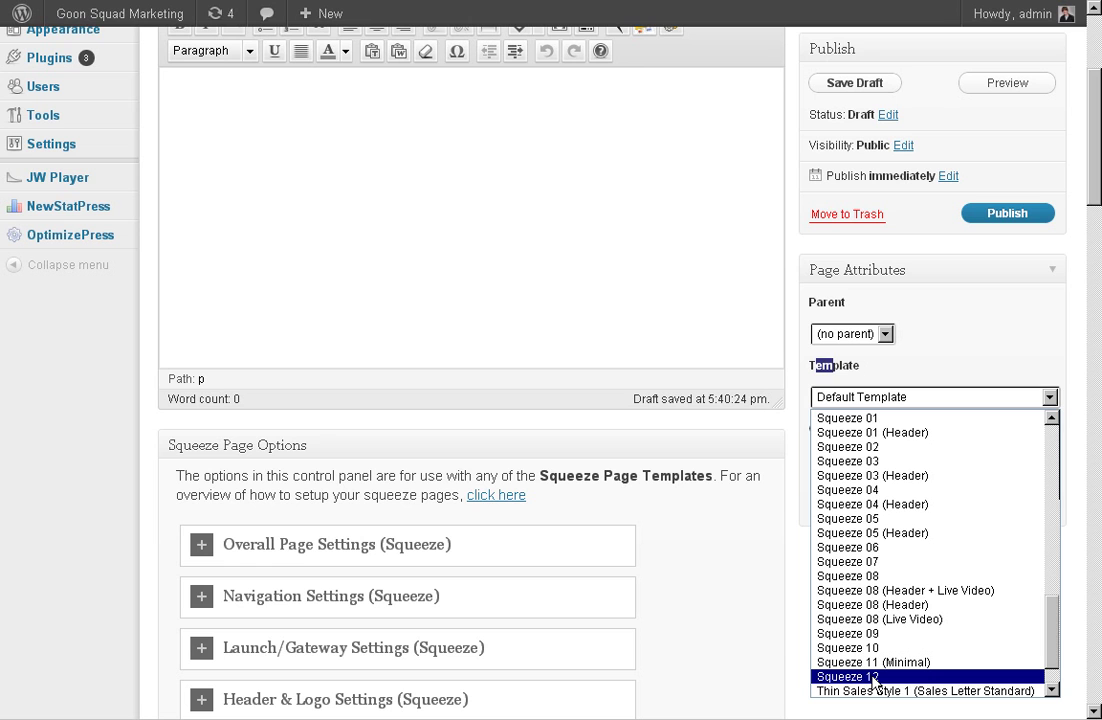
{"action": "left_click", "coordinate": [872, 418]}
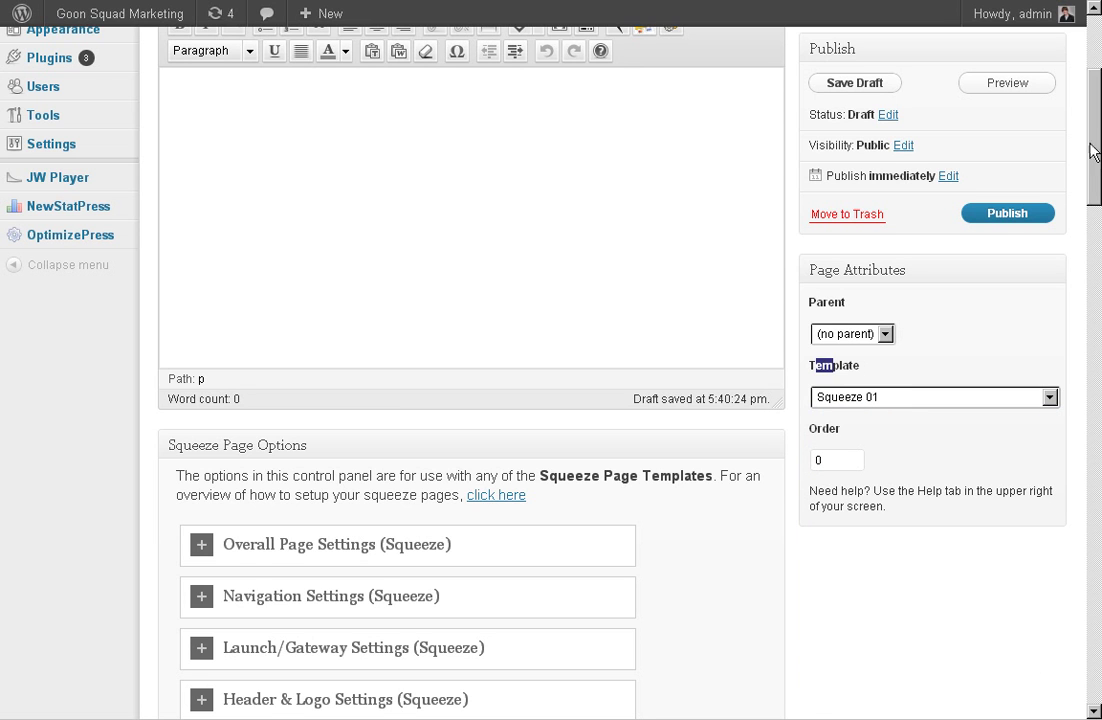
Review the Overall, Navigation, Launch/Gateway and Sidebar settings, then expand Headline Options
{"action": "scroll", "coordinate": [1092, 165], "scroll_direction": "down", "scroll_amount": 1}
{"action": "scroll", "coordinate": [1092, 165], "scroll_direction": "down", "scroll_amount": 3}
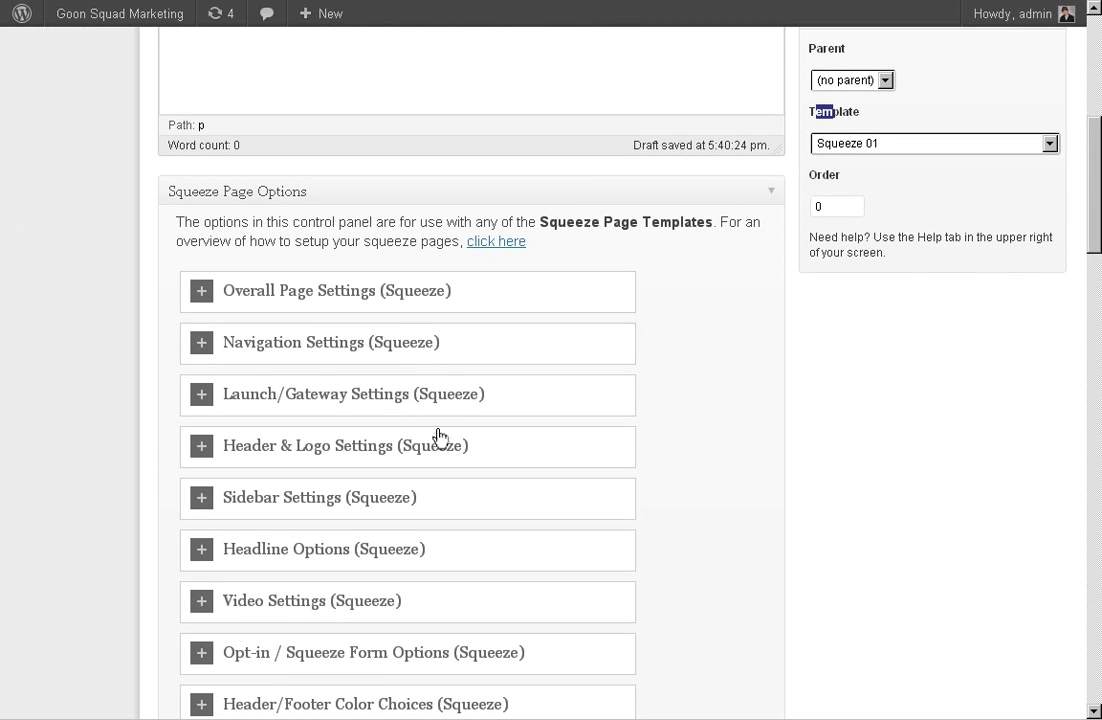
{"action": "scroll", "coordinate": [81, 418], "scroll_direction": "down", "scroll_amount": 3}
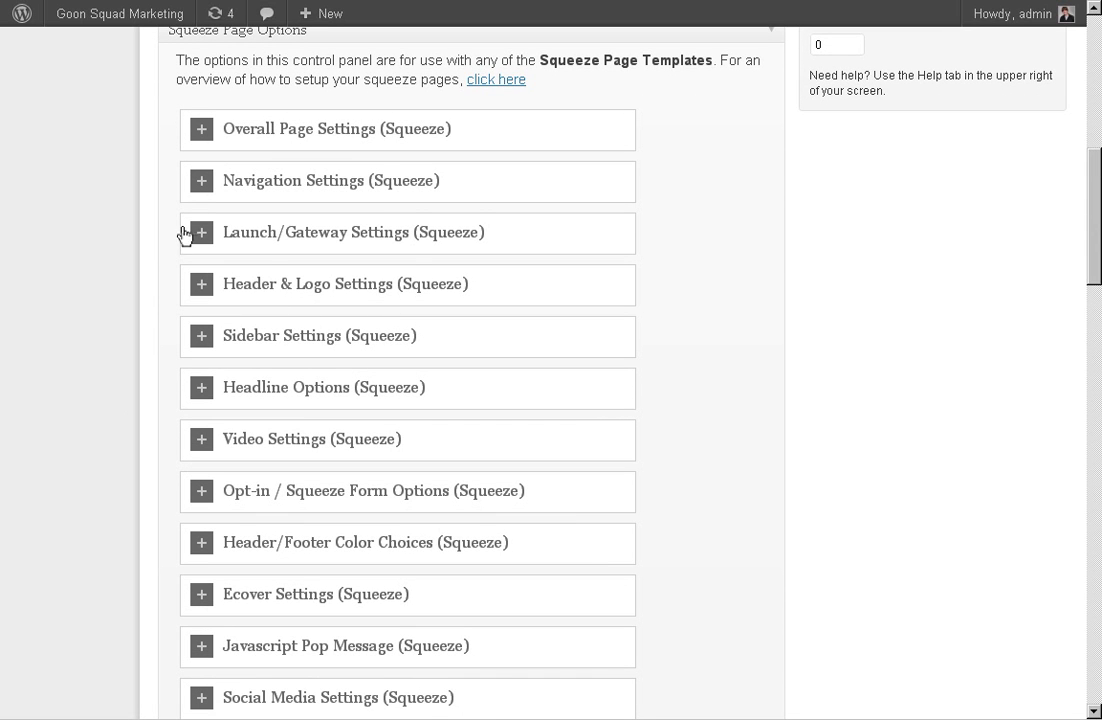
{"action": "left_click", "coordinate": [200, 137]}
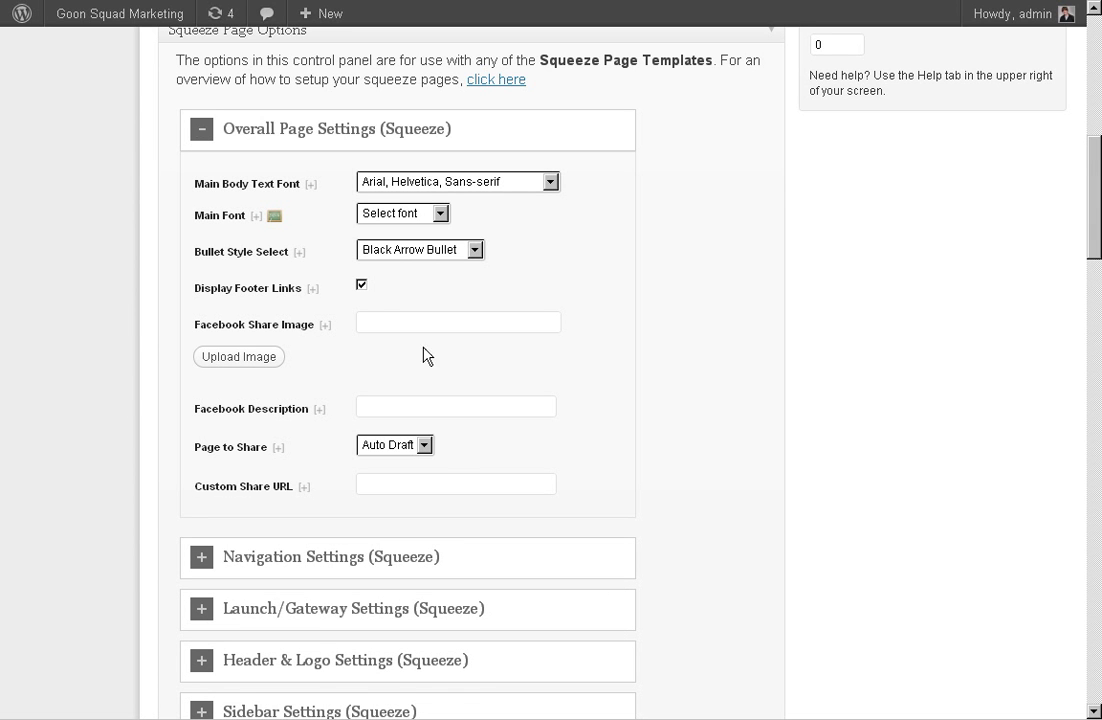
{"action": "left_click", "coordinate": [204, 132]}
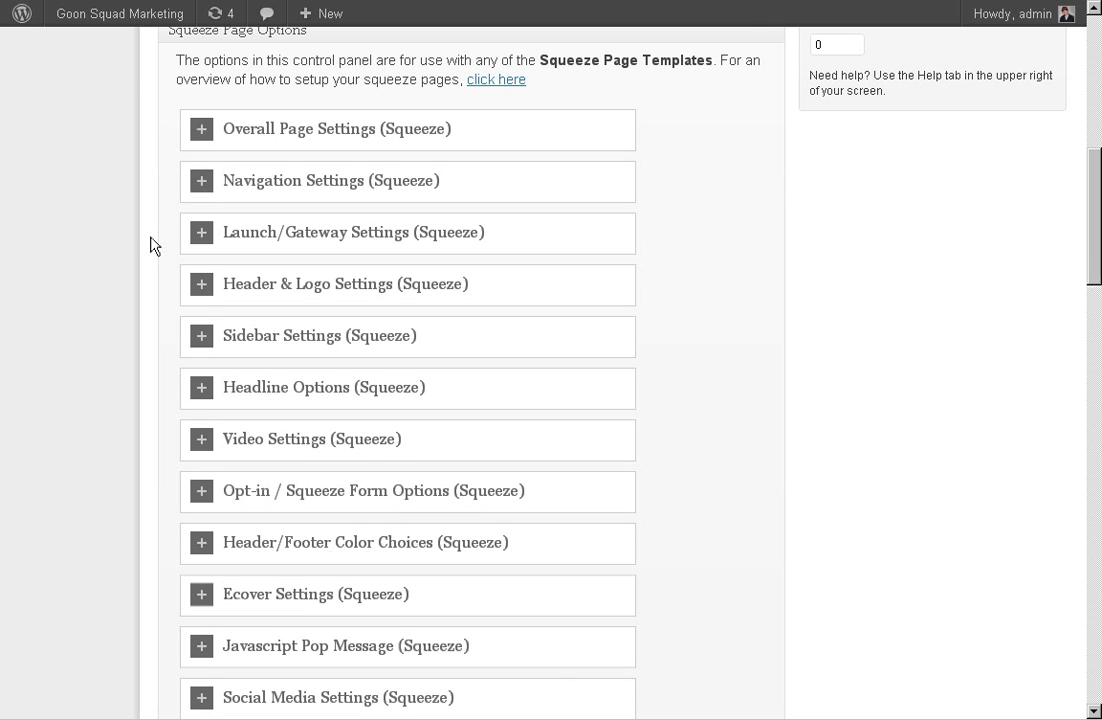
{"action": "left_click", "coordinate": [193, 196]}
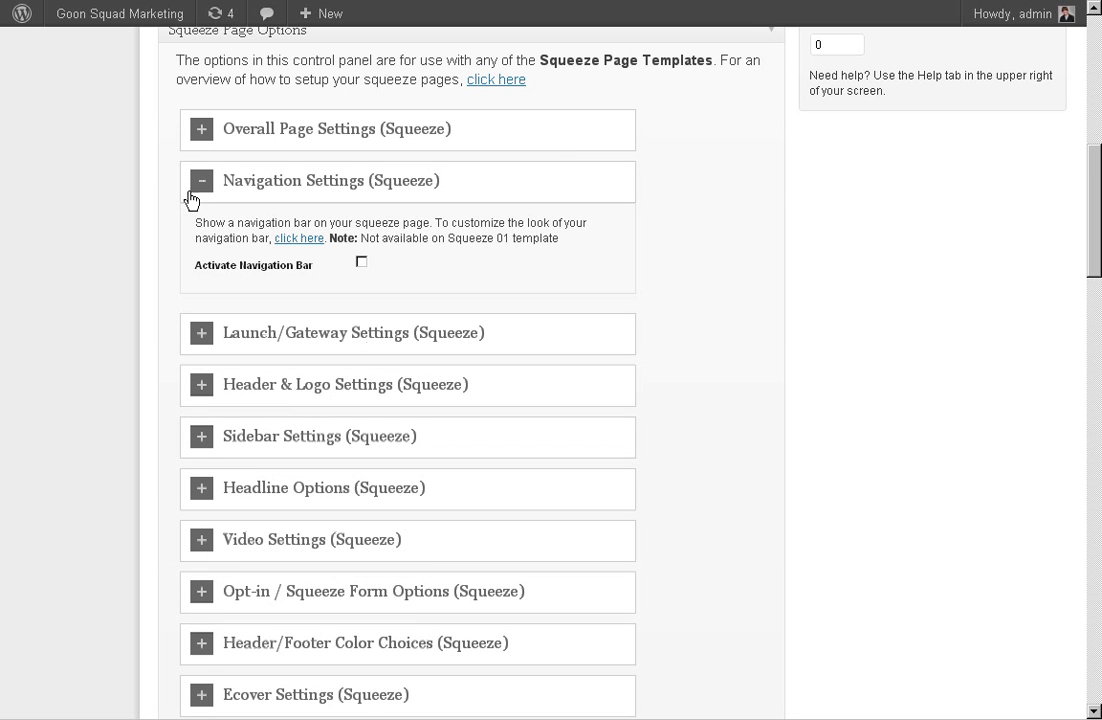
{"action": "left_click", "coordinate": [194, 196]}
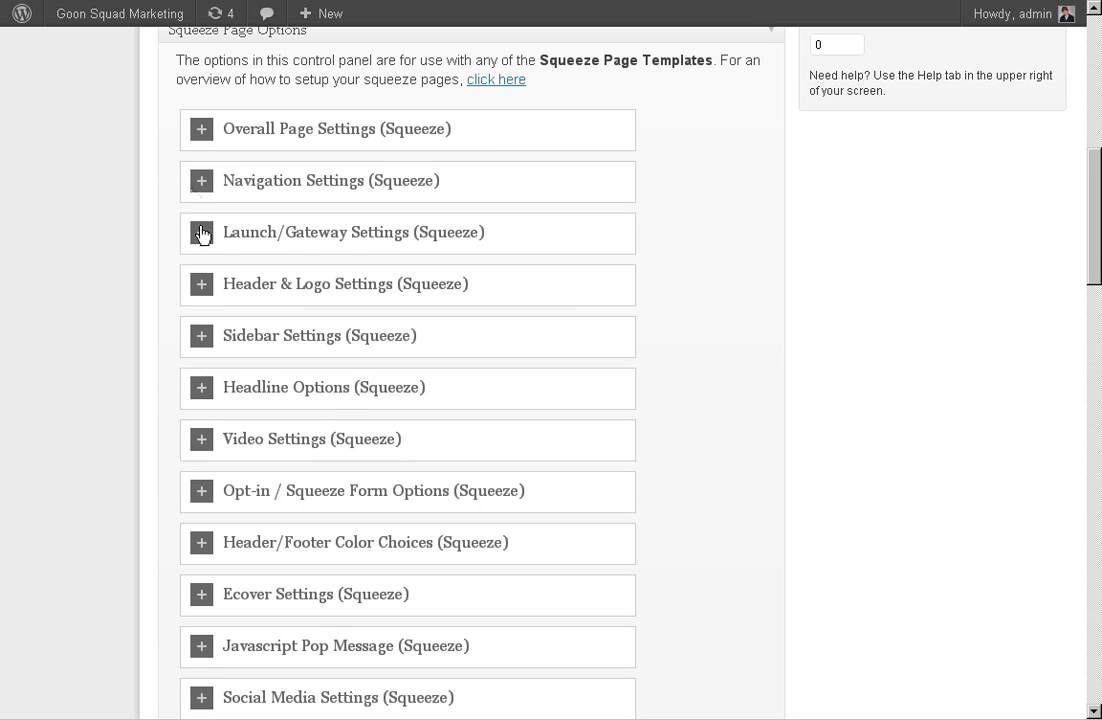
{"action": "left_click", "coordinate": [203, 241]}
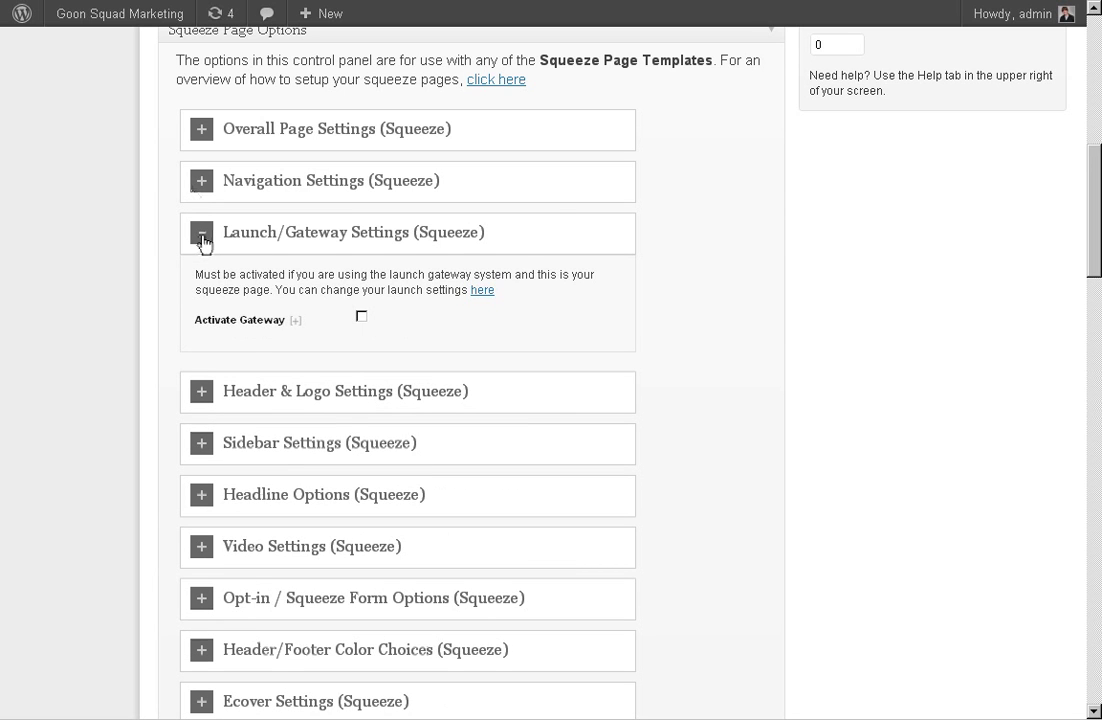
{"action": "left_click", "coordinate": [198, 244]}
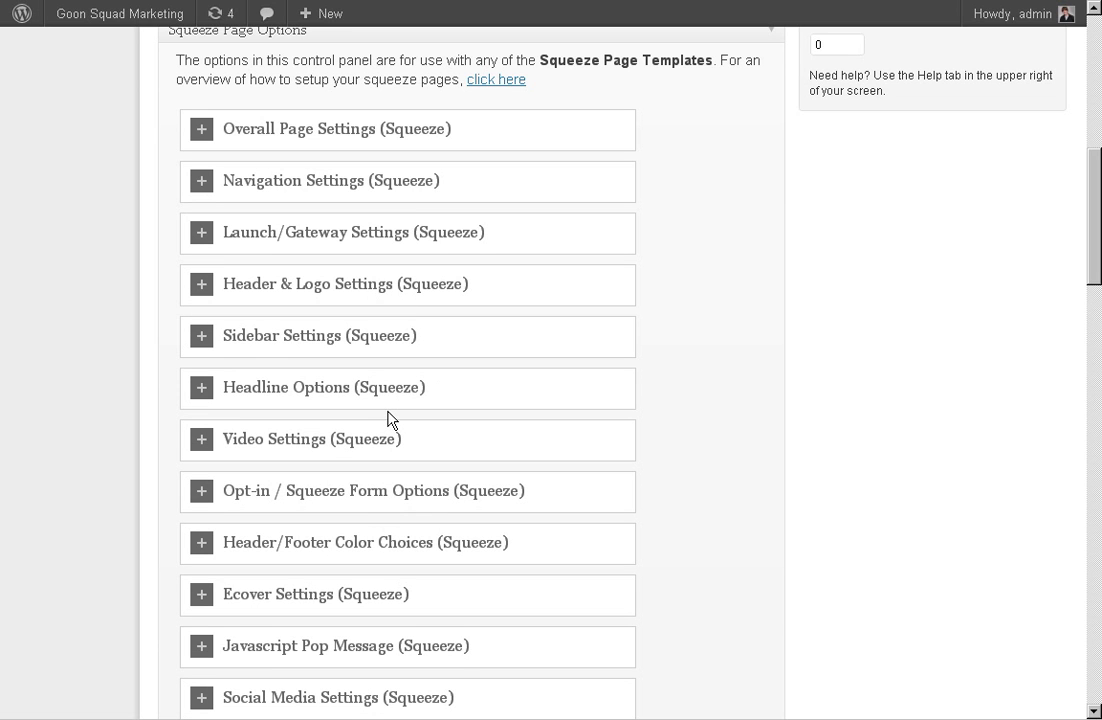
{"action": "left_click", "coordinate": [196, 340]}
{"action": "left_click", "coordinate": [194, 341]}
{"action": "left_click", "coordinate": [203, 390]}
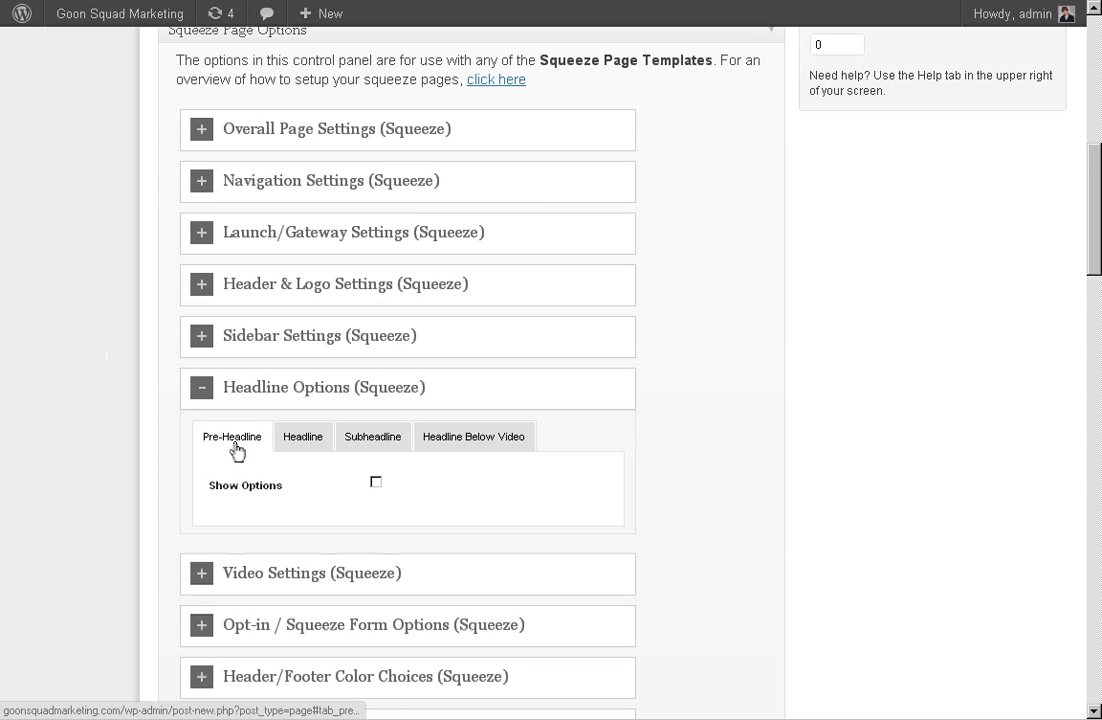
Enable the pre-headline and enter 'Attention Affiliate Marketers'
{"action": "left_click", "coordinate": [376, 482]}
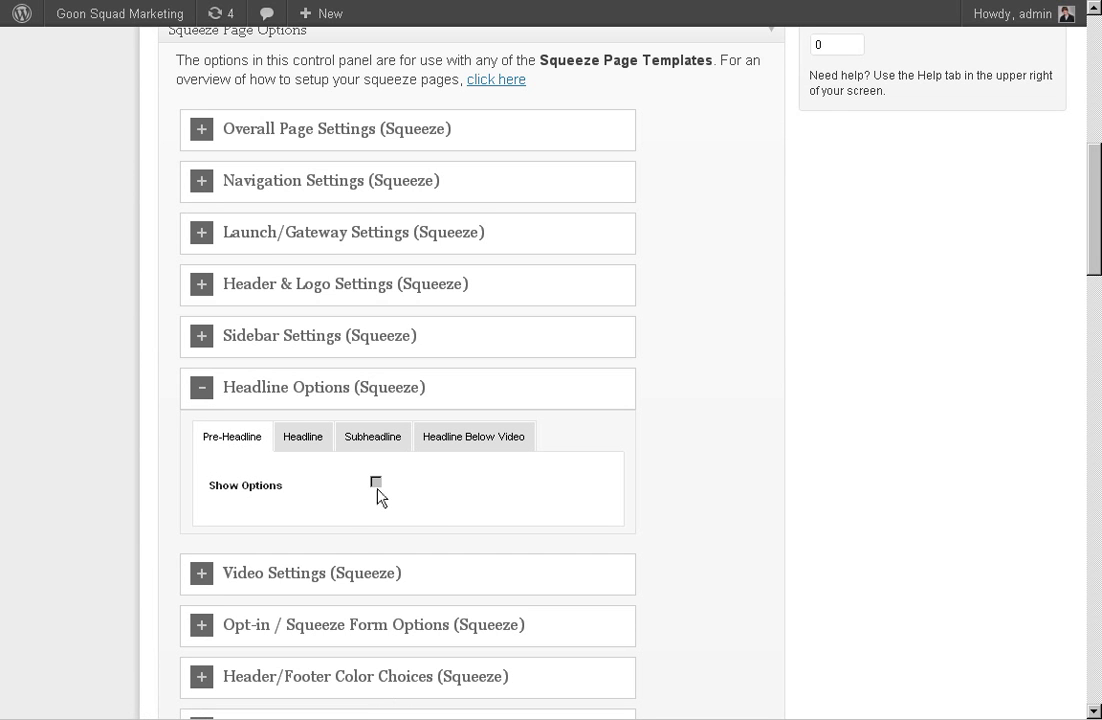
{"action": "left_click", "coordinate": [312, 541]}
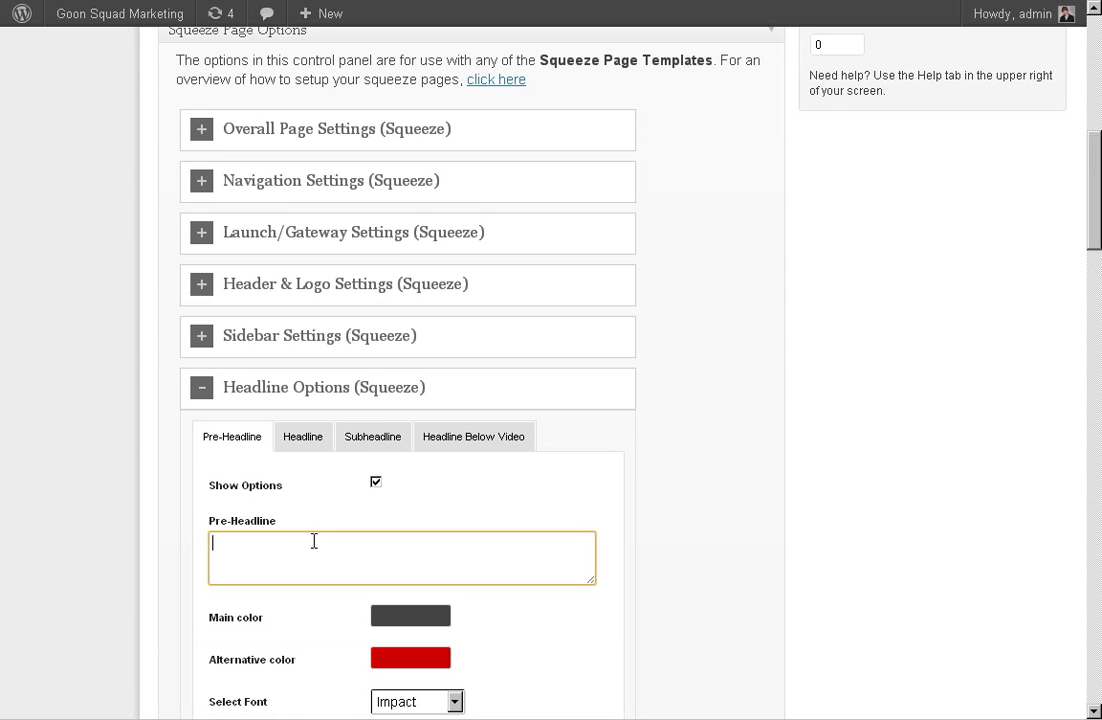
{"action": "type", "text": "Attention Af"}
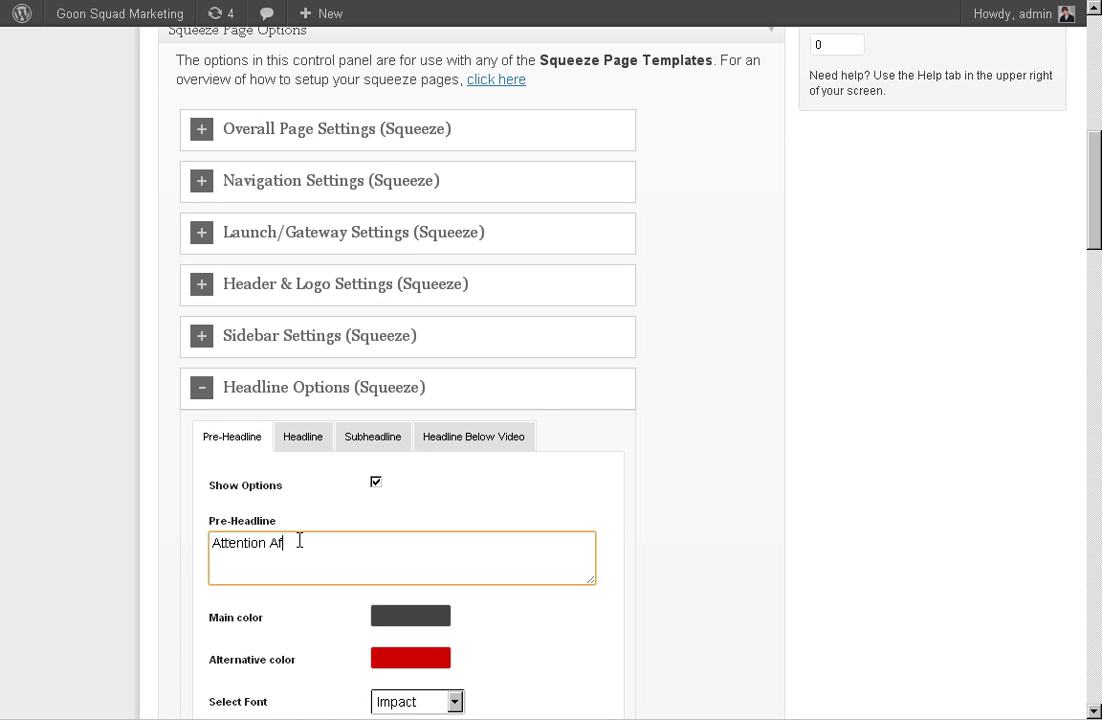
{"action": "type", "text": "filiate Marketers"}
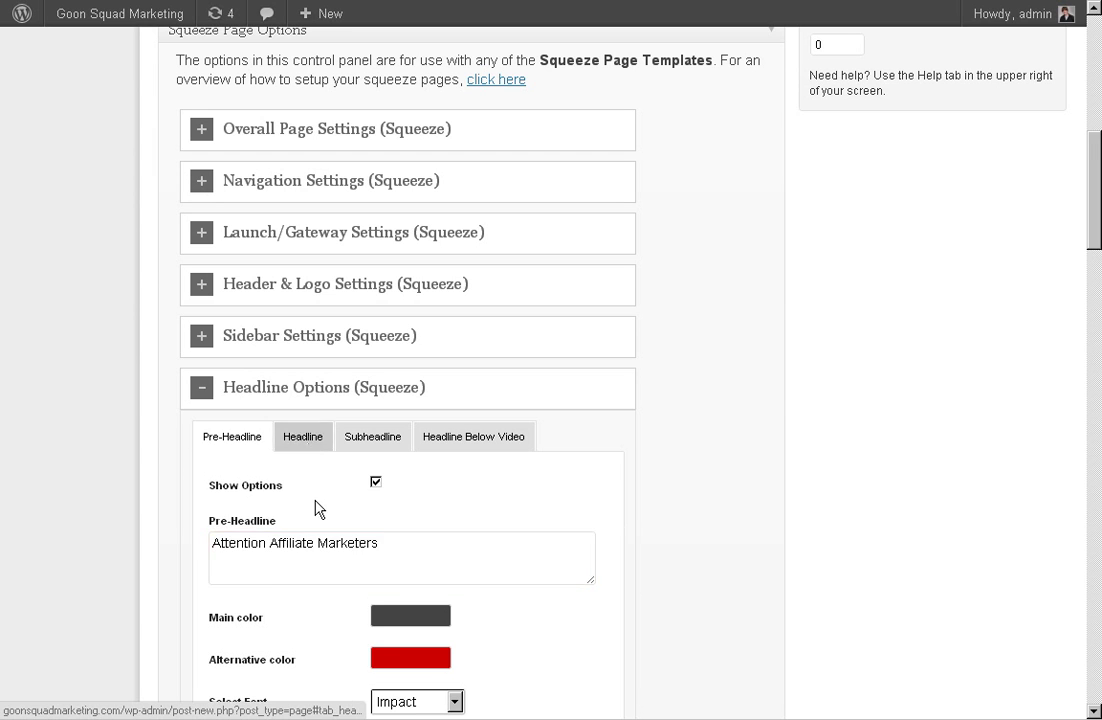
Enable the main headline and begin it with 'Discover a Simple Yet Effective Way To Build'
{"action": "left_click", "coordinate": [304, 438]}
{"action": "left_click", "coordinate": [376, 482]}
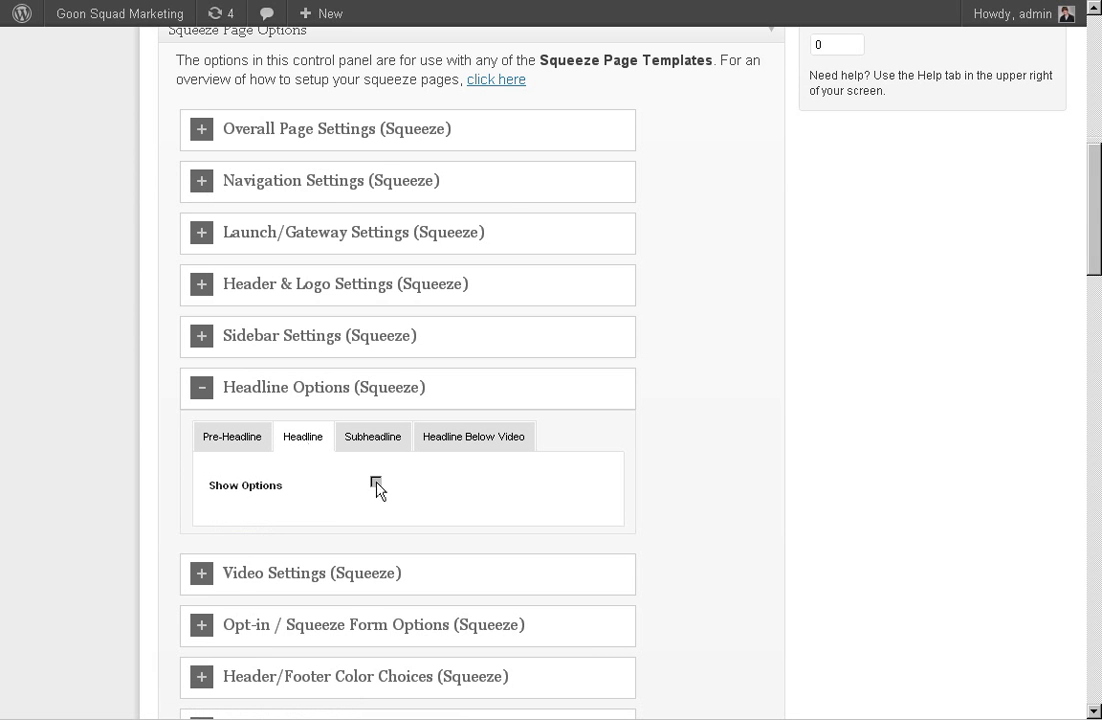
{"action": "left_click", "coordinate": [340, 552]}
{"action": "type", "text": "Discover a S"}
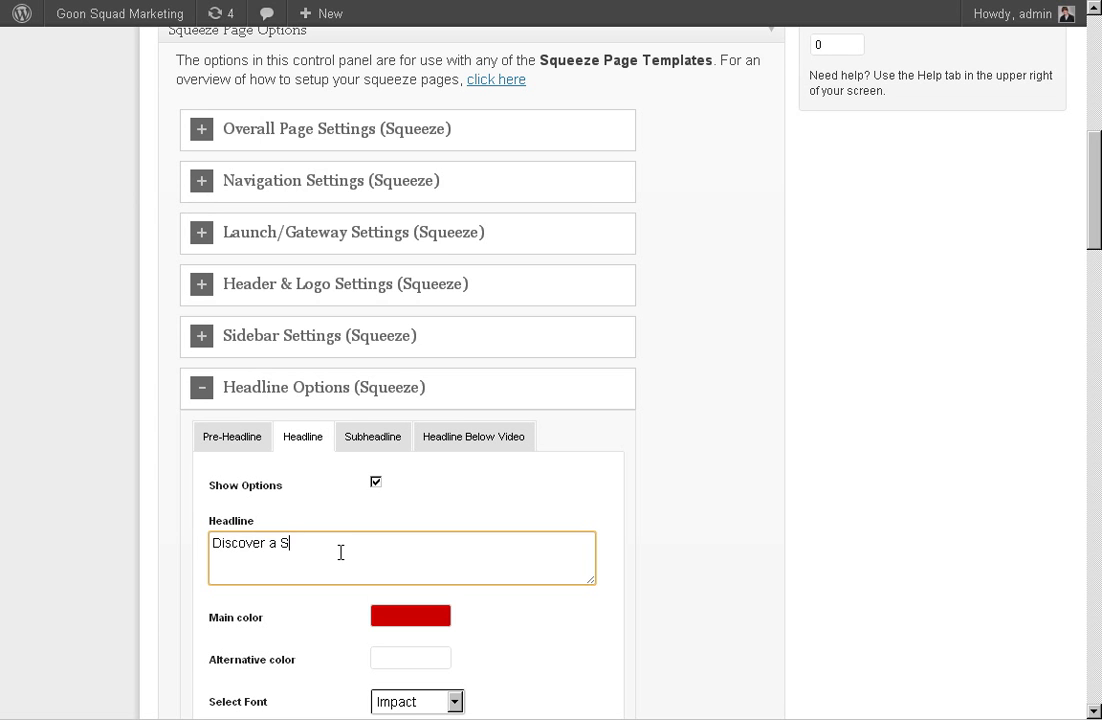
{"action": "type", "text": "imple "}
{"action": "type", "text": "Eas"}
{"action": "key", "text": "BackSpace"}
{"action": "key", "text": "BackSpace"}
{"action": "key", "text": "BackSpace"}
{"action": "type", "text": "Yet Effective Way"}
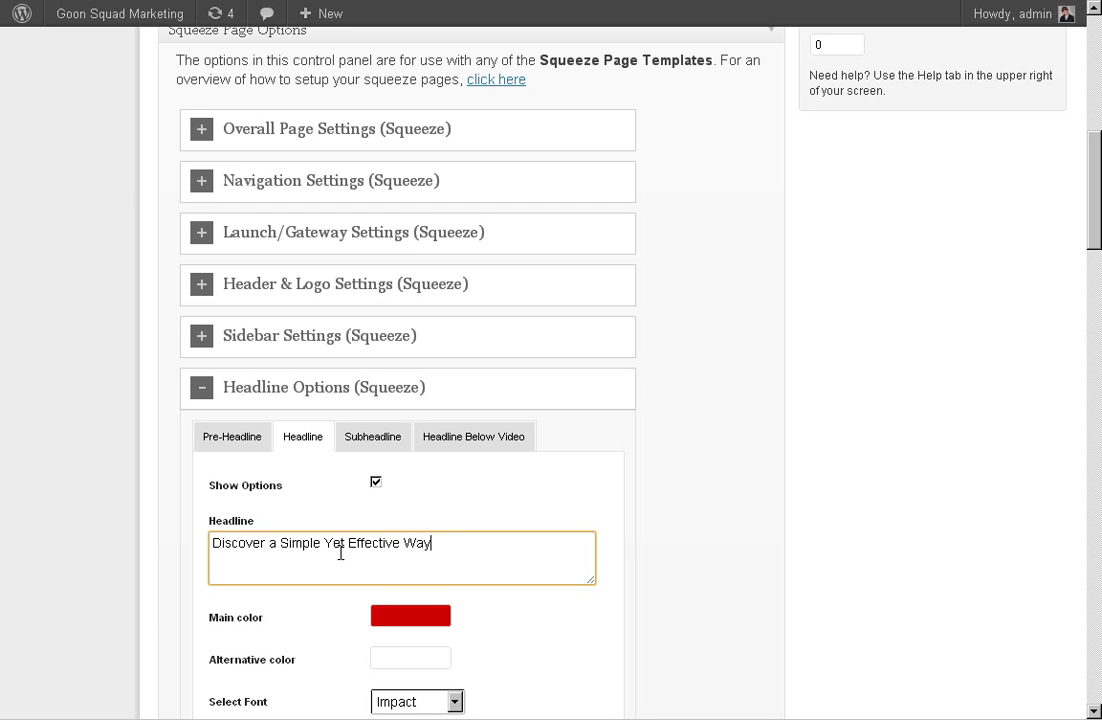
{"action": "type", "text": " To Build Mouth D"}
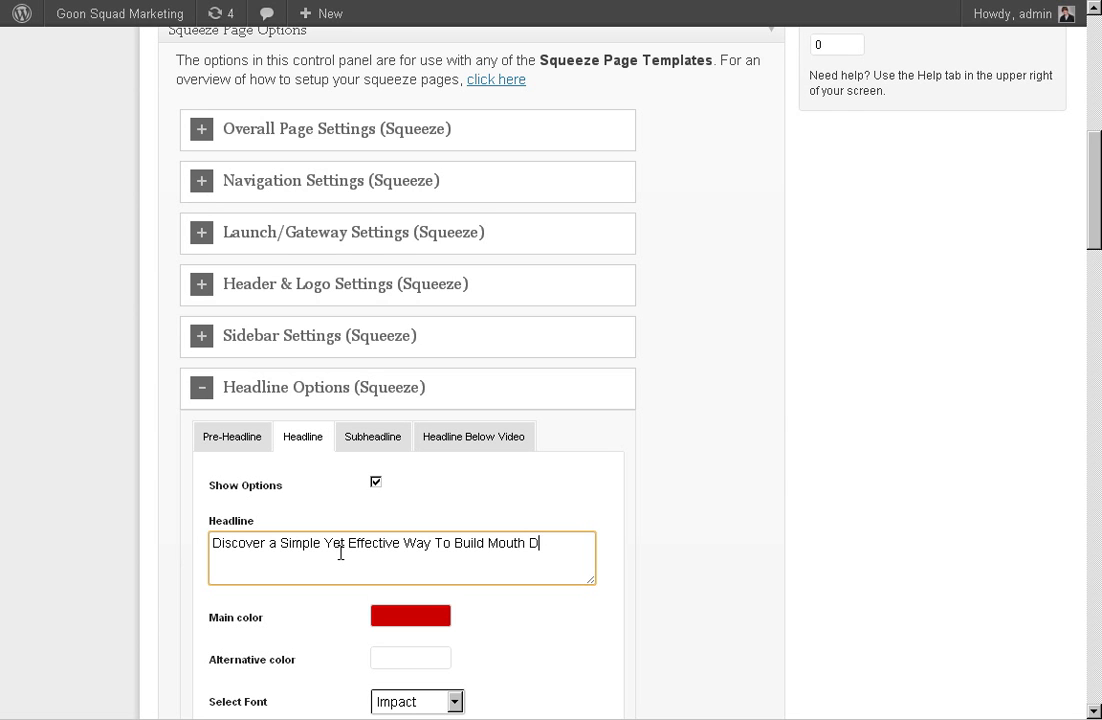
Finish the headline with 'Mouth Drooling High Converting Capture Pages In Minutes'
{"action": "type", "text": "rooling High Converti"}
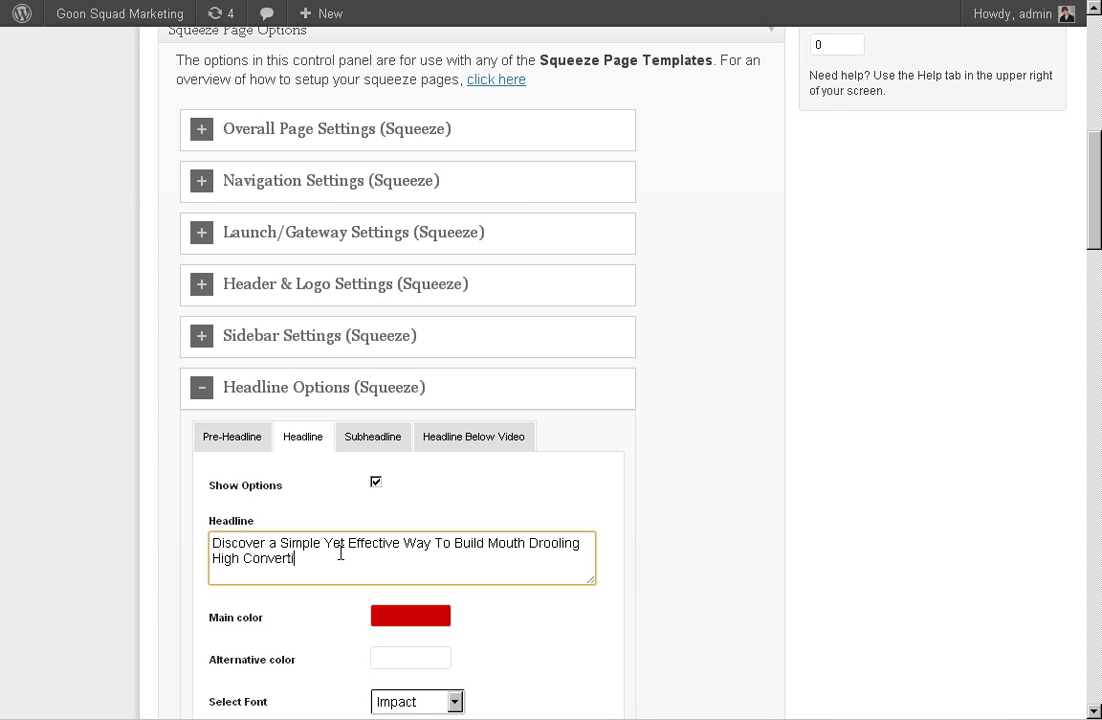
{"action": "type", "text": "ng Capture pa"}
{"action": "key", "text": "BackSpace"}
{"action": "key", "text": "BackSpace"}
{"action": "key", "text": "BackSpace"}
{"action": "type", "text": "page"}
{"action": "key", "text": "BackSpace"}
{"action": "key", "text": "BackSpace"}
{"action": "key", "text": "BackSpace"}
{"action": "key", "text": "BackSpace"}
{"action": "type", "text": "Pages IN"}
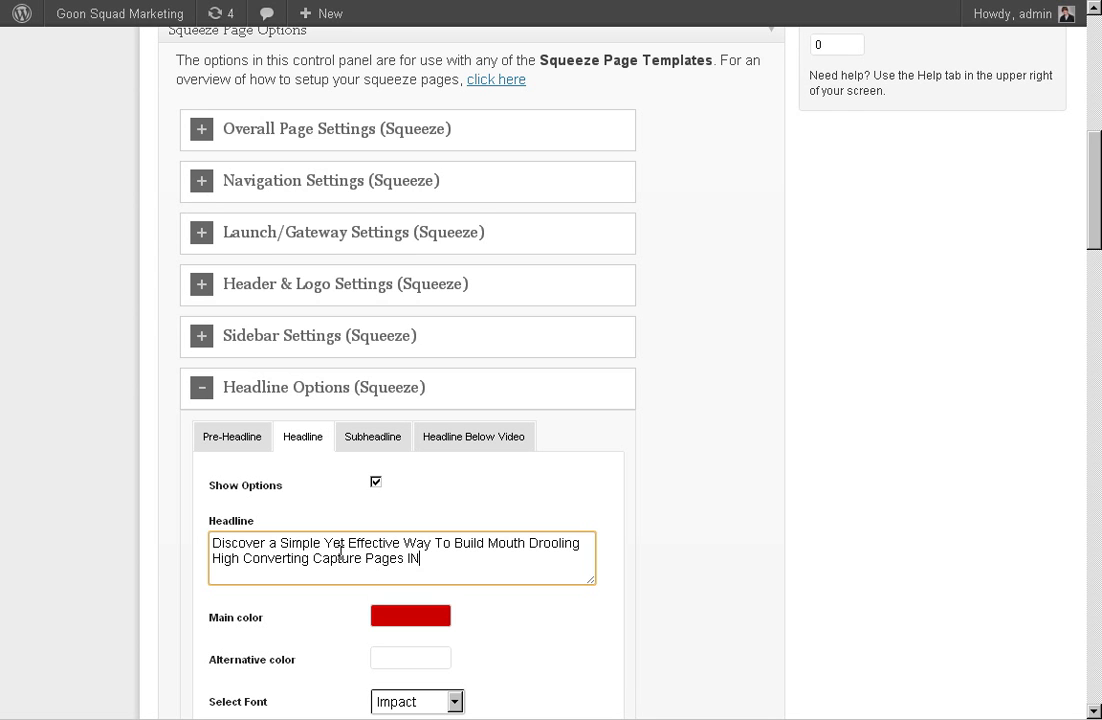
{"action": "key", "text": "BackSpace"}
{"action": "type", "text": "n Minute"}
{"action": "key", "text": "BackSpace"}
{"action": "type", "text": "s"}
{"action": "middle_click", "coordinate": [8, 412]}
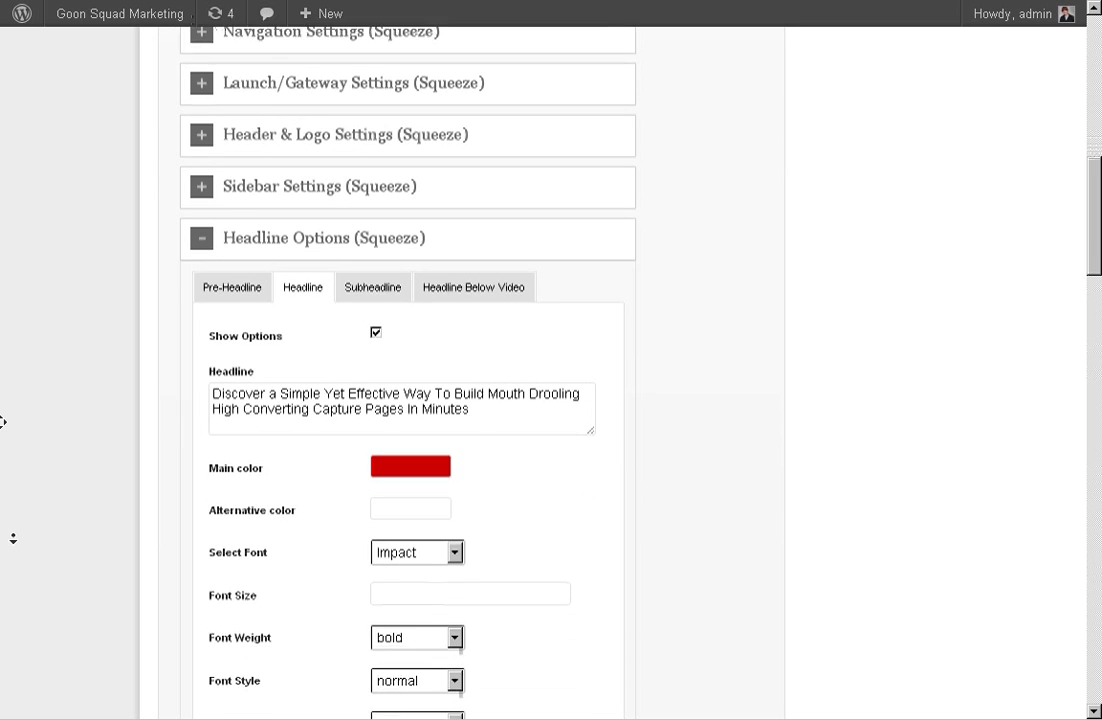
Expand the Video Settings section to review it, then collapse it
{"action": "middle_click", "coordinate": [10, 562]}
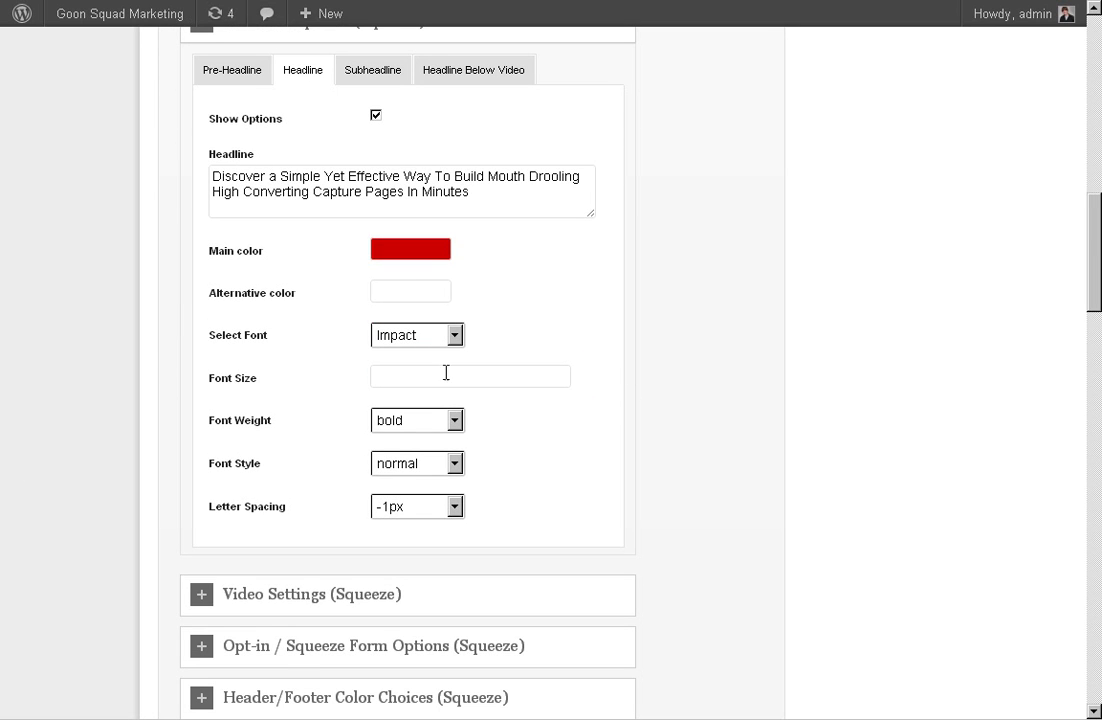
{"action": "left_click", "coordinate": [203, 598]}
{"action": "middle_click", "coordinate": [112, 427]}
{"action": "middle_click", "coordinate": [128, 540]}
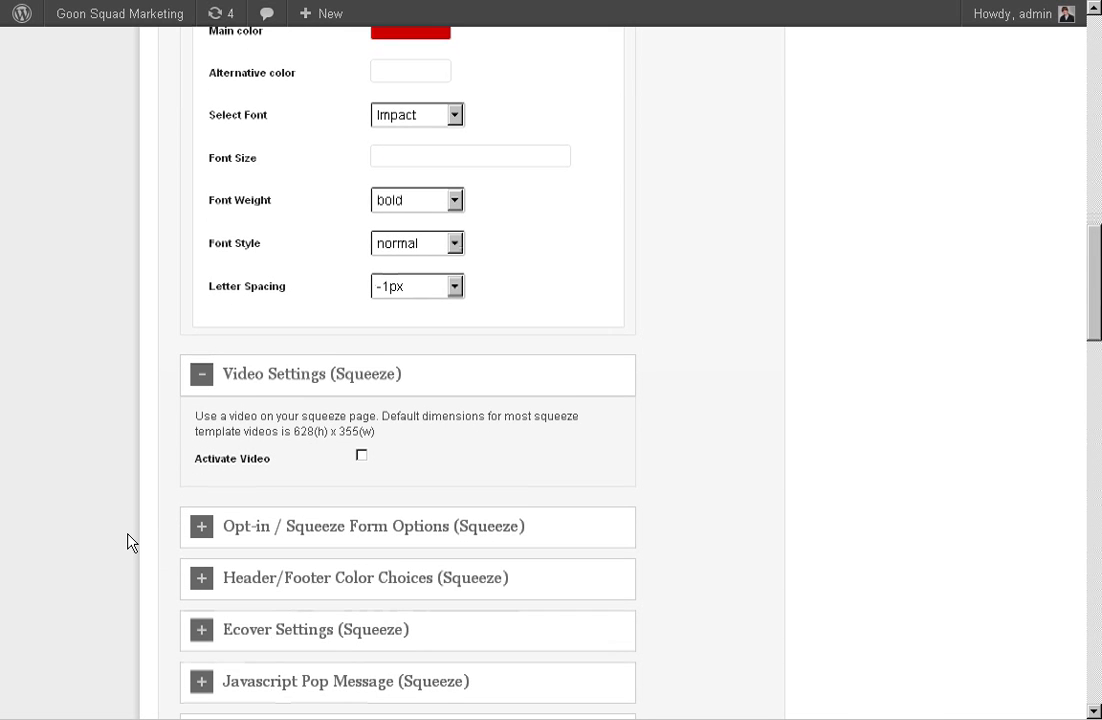
{"action": "left_click", "coordinate": [205, 382]}
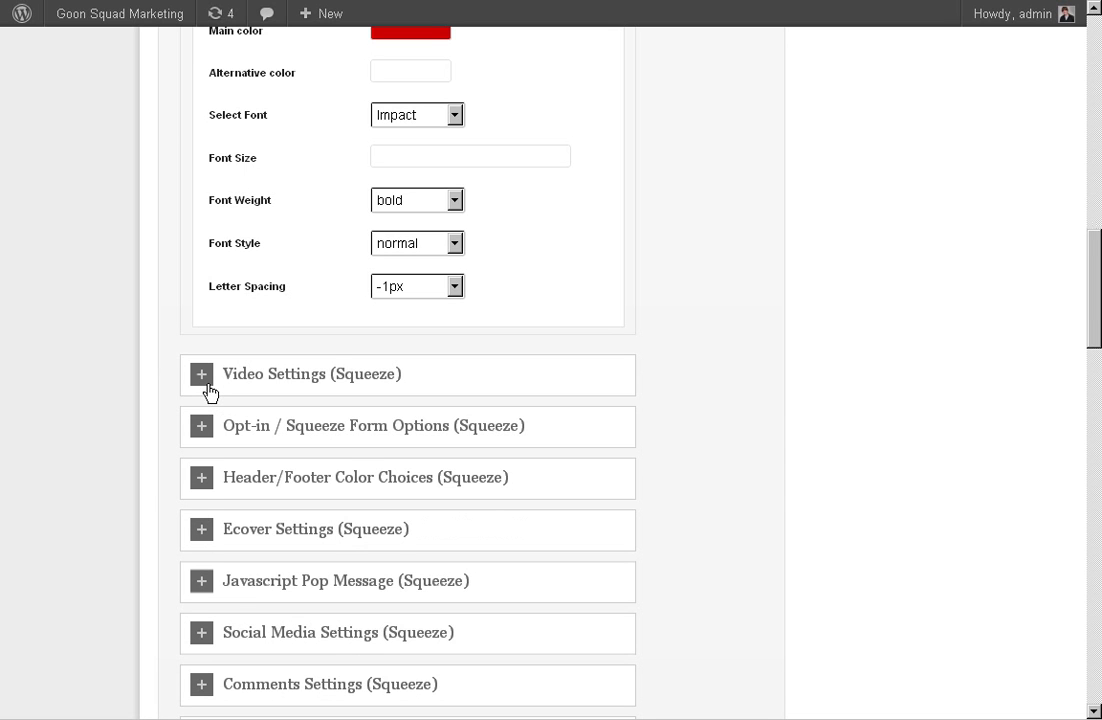
Expand Opt-in / Squeeze Form Options and show its Autoresponder Code settings
{"action": "left_click", "coordinate": [189, 421]}
{"action": "middle_click", "coordinate": [120, 337]}
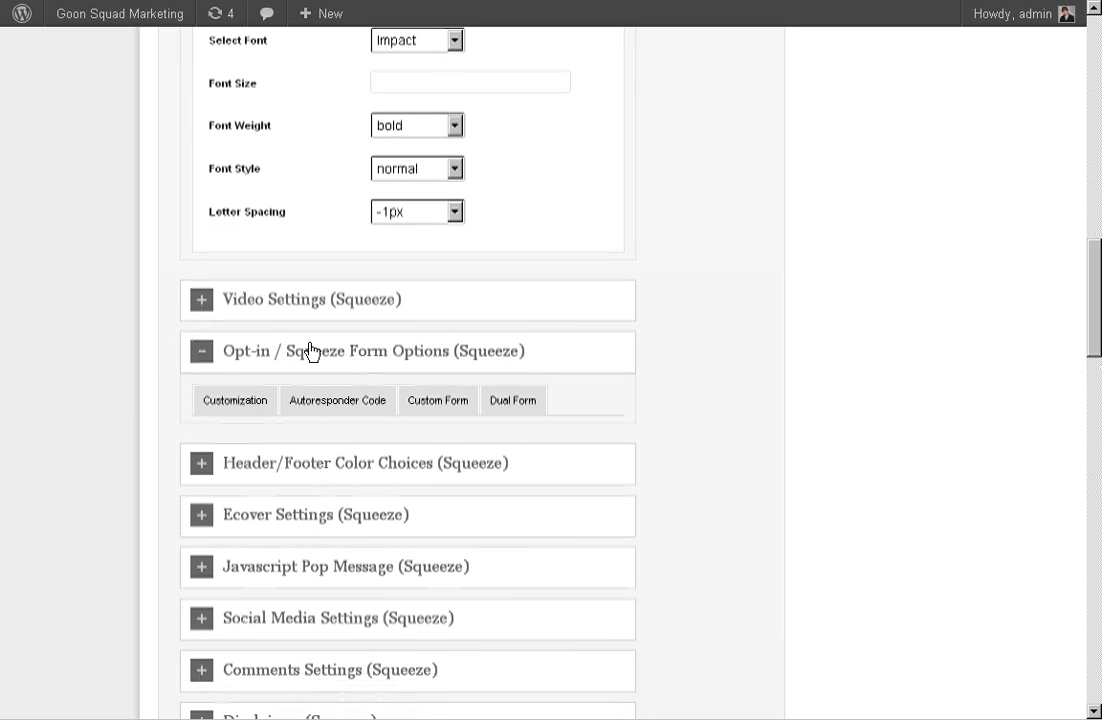
{"action": "left_click", "coordinate": [352, 400]}
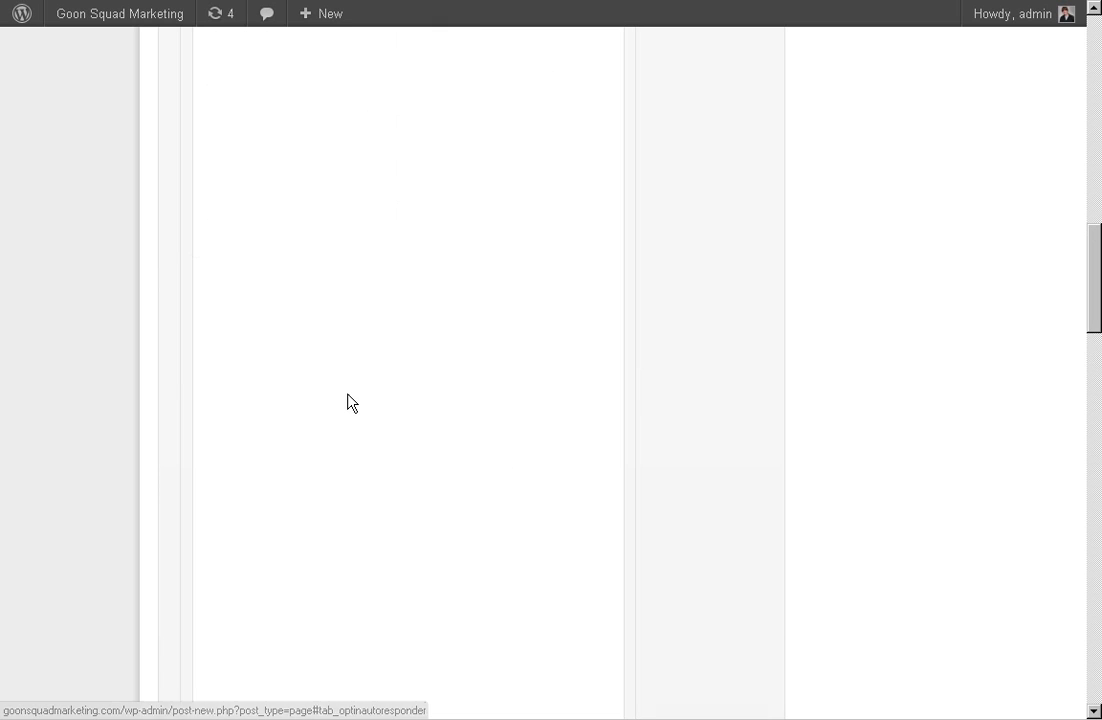
{"action": "scroll", "coordinate": [167, 420], "scroll_direction": "up", "scroll_amount": 3}
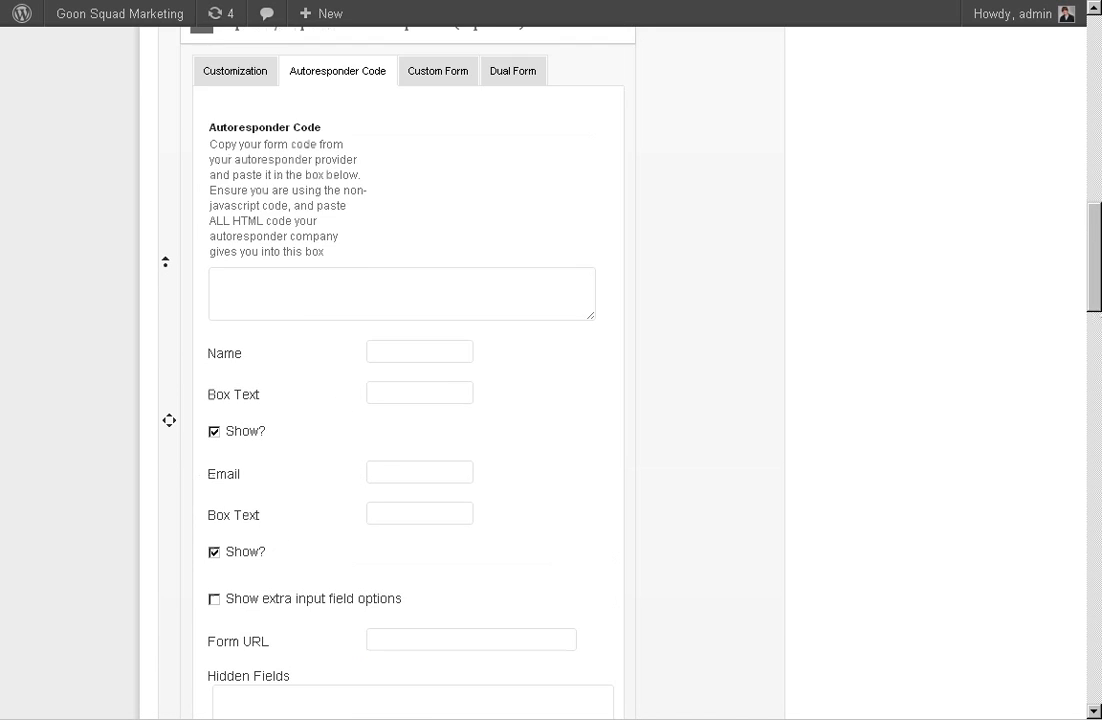
{"action": "scroll", "coordinate": [15, 369], "scroll_direction": "down", "scroll_amount": 3}
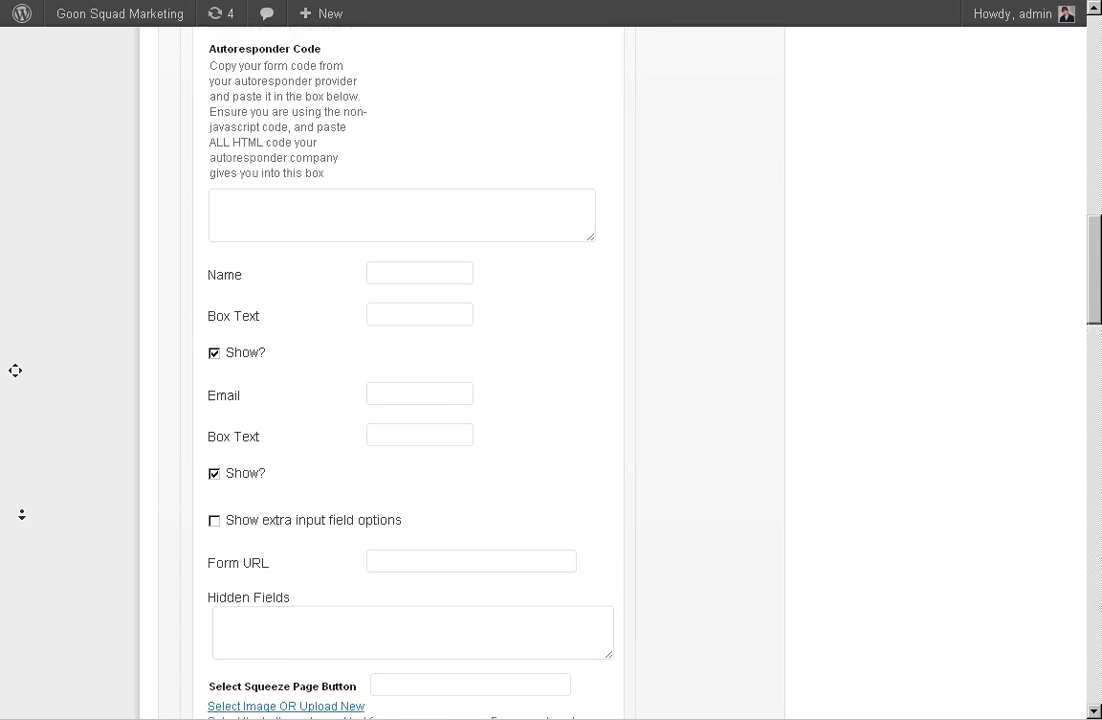
{"action": "scroll", "coordinate": [40, 480], "scroll_direction": "down", "scroll_amount": 1}
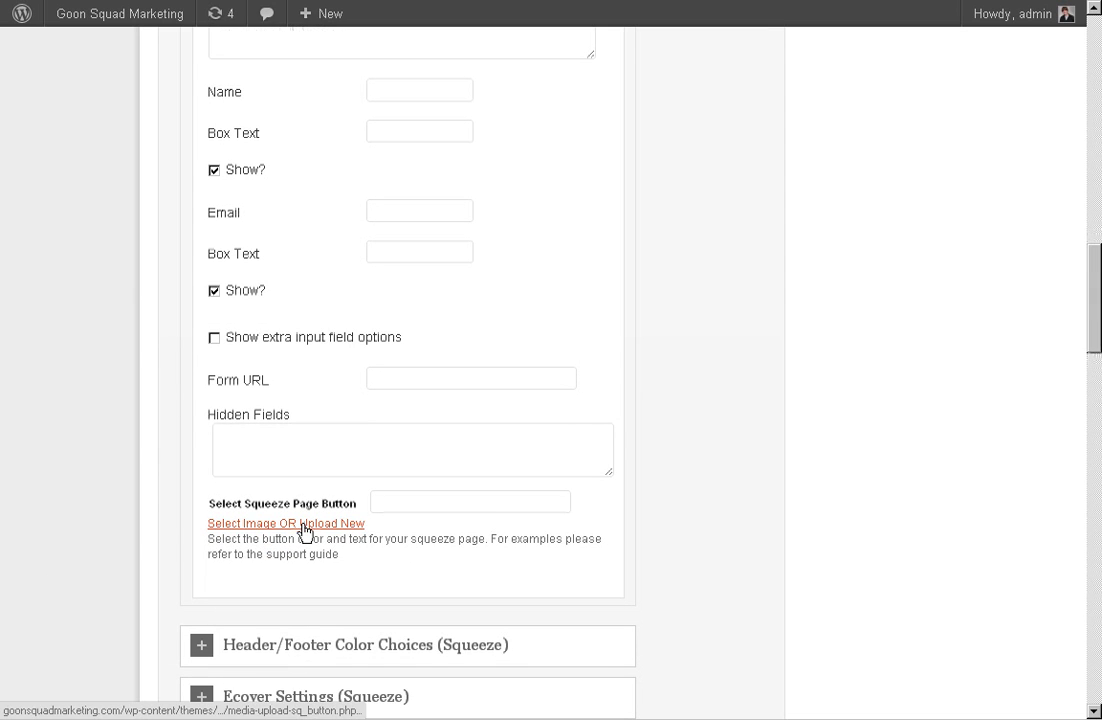
Use yellow_getinstantaccess.png as the opt-in form's button image
{"action": "left_click", "coordinate": [303, 524]}
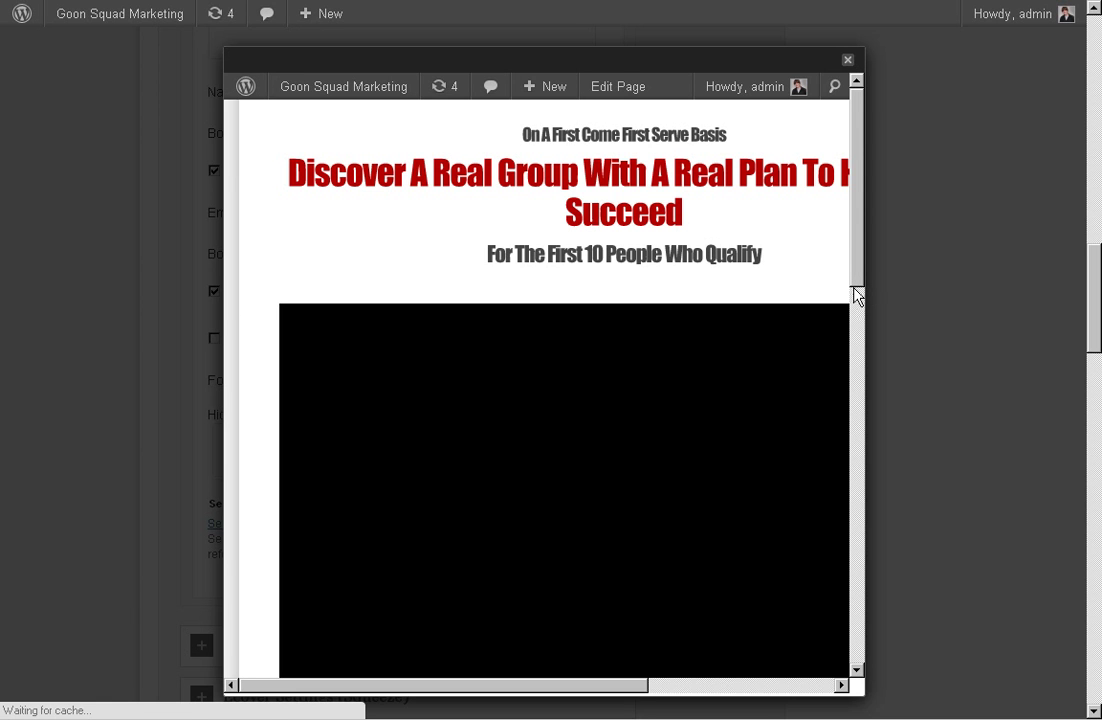
{"action": "scroll", "coordinate": [858, 295], "scroll_direction": "down", "scroll_amount": 3}
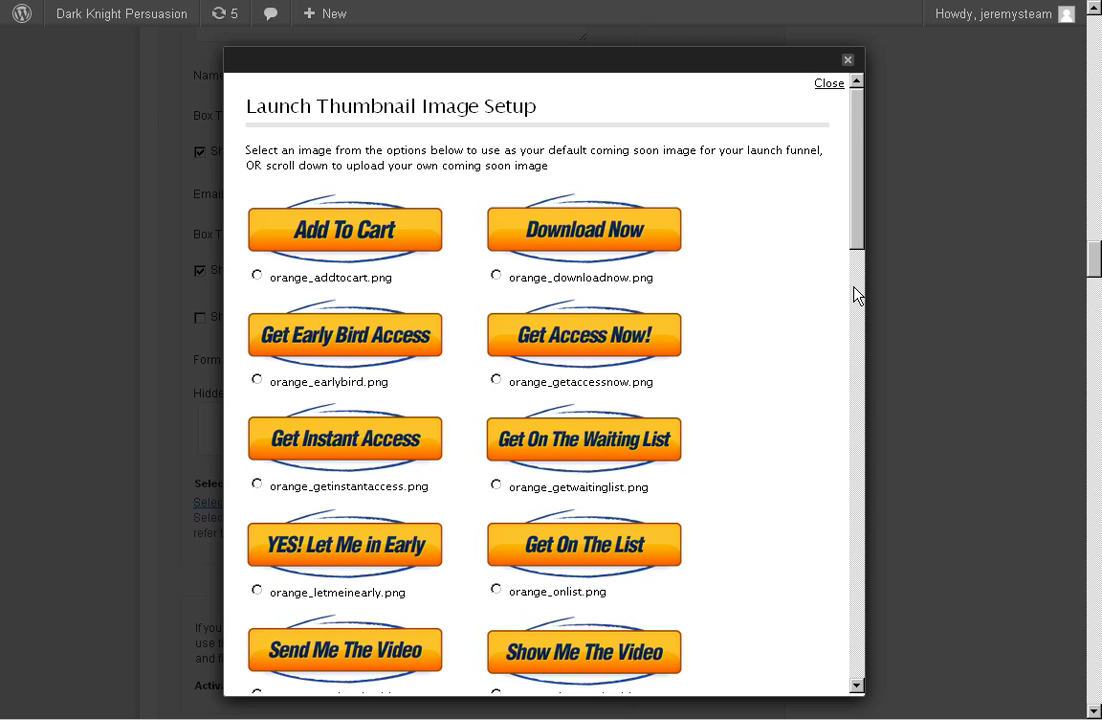
{"action": "left_click_drag", "start_coordinate": [857, 236], "coordinate": [835, 594]}
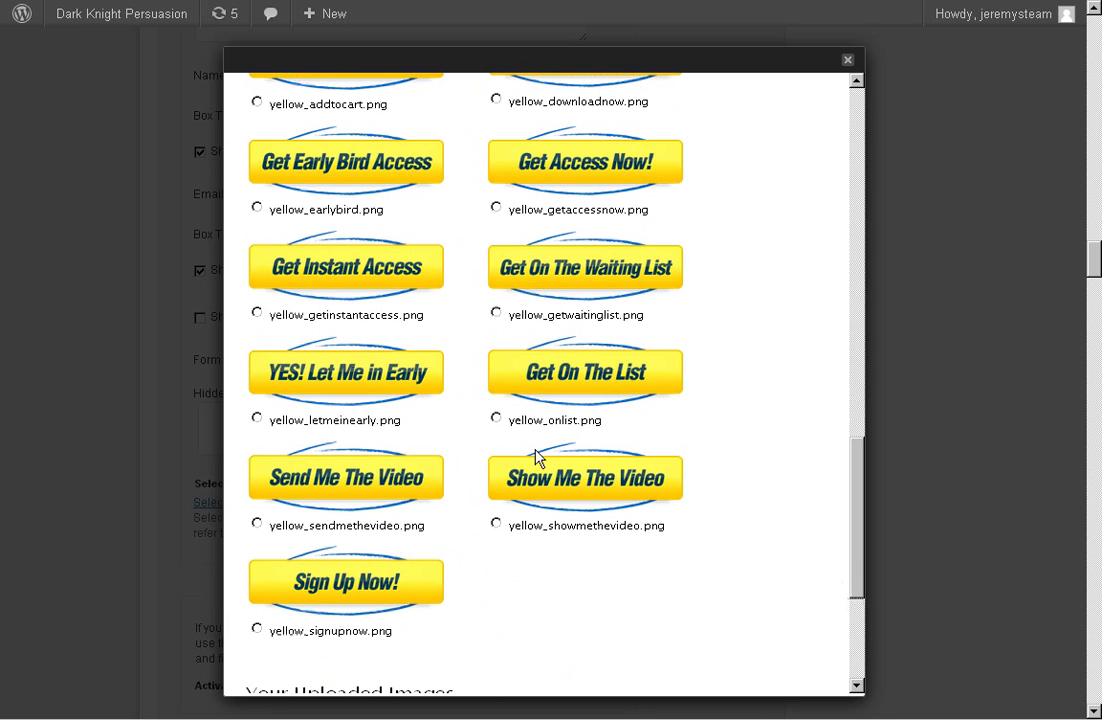
{"action": "left_click", "coordinate": [257, 524]}
{"action": "scroll", "coordinate": [854, 502], "scroll_direction": "up", "scroll_amount": 1}
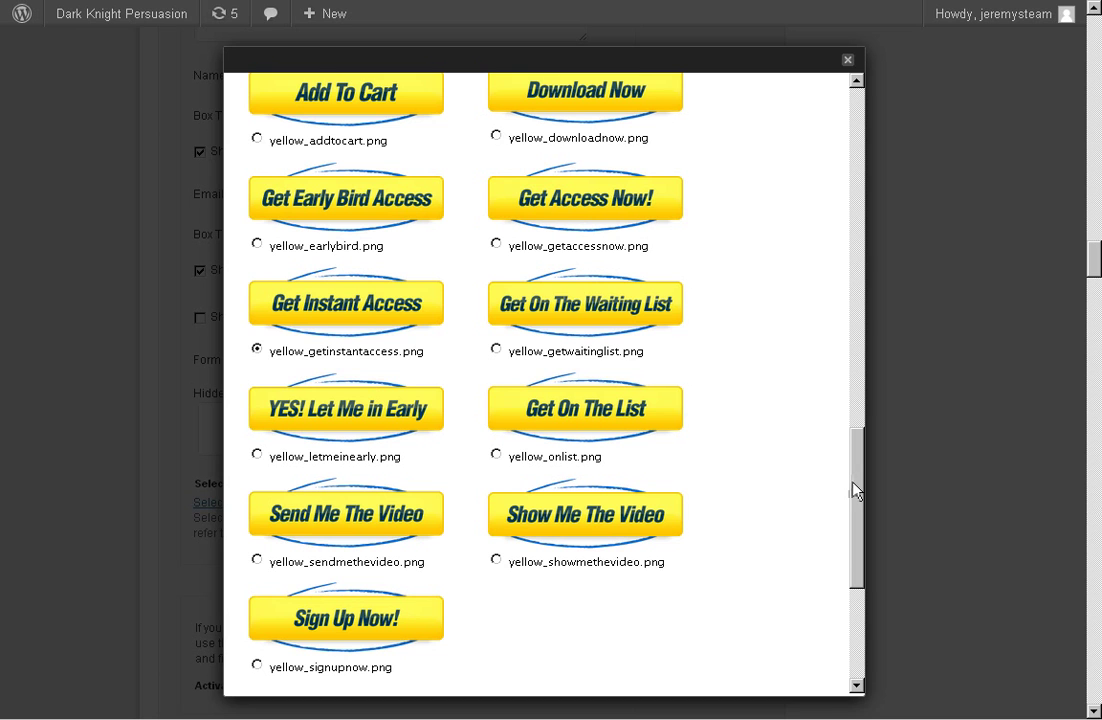
{"action": "scroll", "coordinate": [846, 592], "scroll_direction": "down", "scroll_amount": 1}
{"action": "scroll", "coordinate": [848, 600], "scroll_direction": "down", "scroll_amount": 3}
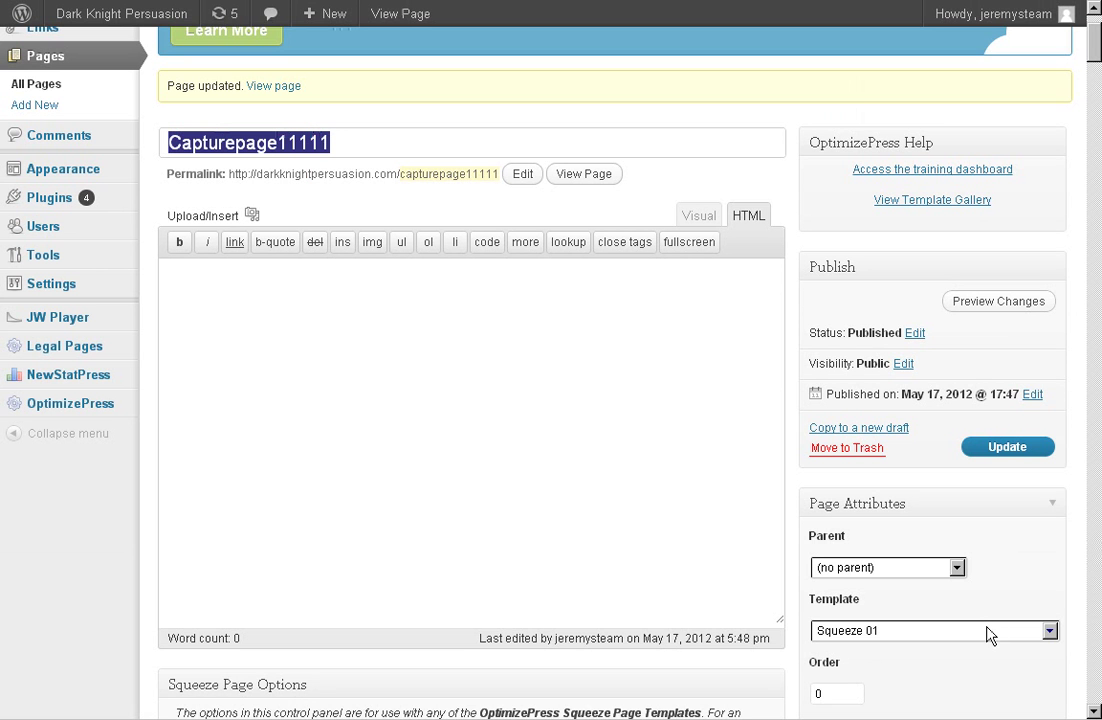
Switch the page template to Squeeze 12 and update the page
{"action": "left_click", "coordinate": [987, 632]}
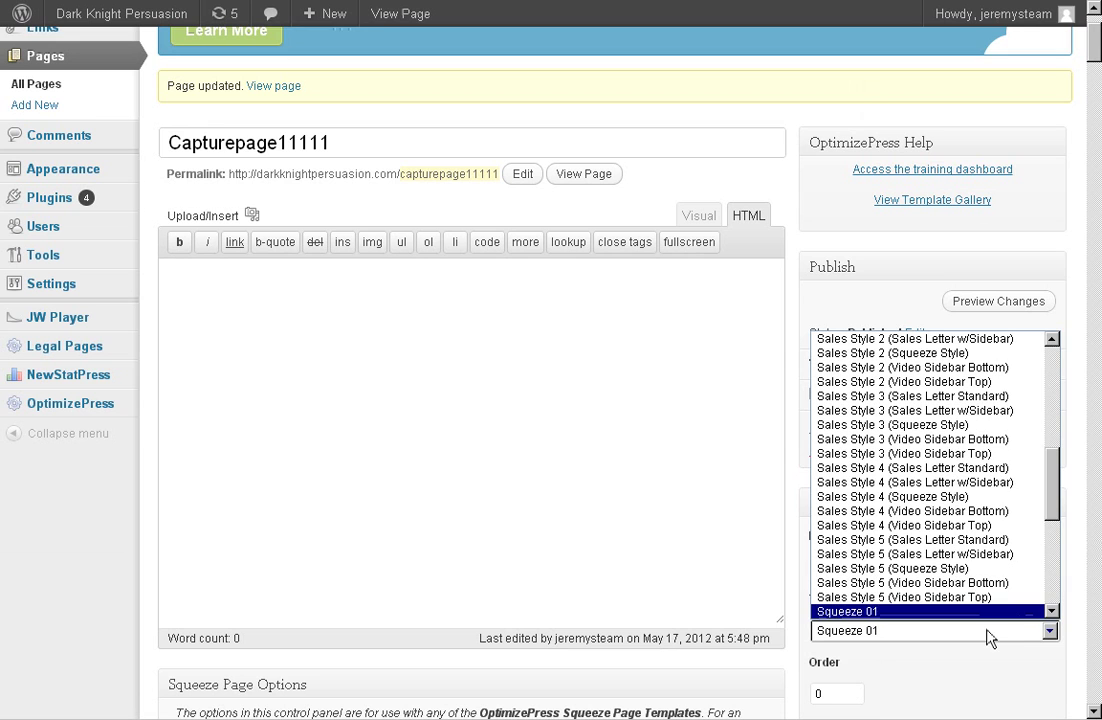
{"action": "left_click", "coordinate": [1050, 611]}
{"action": "scroll", "coordinate": [1050, 611], "scroll_direction": "down", "scroll_amount": 5}
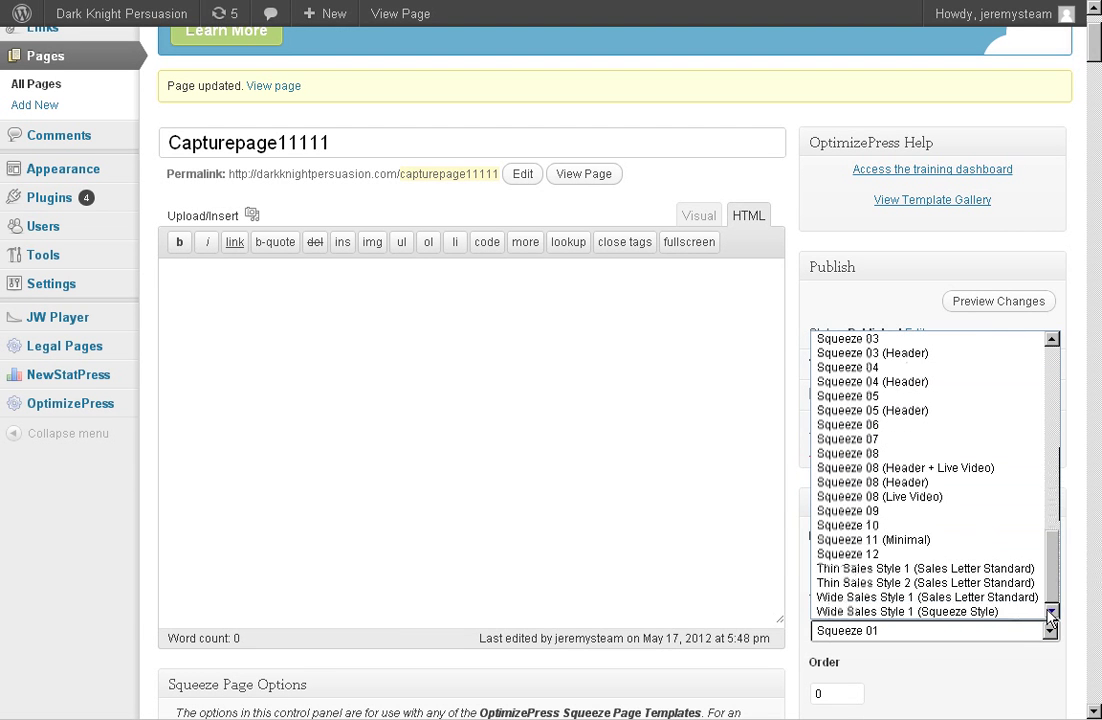
{"action": "left_click", "coordinate": [938, 555]}
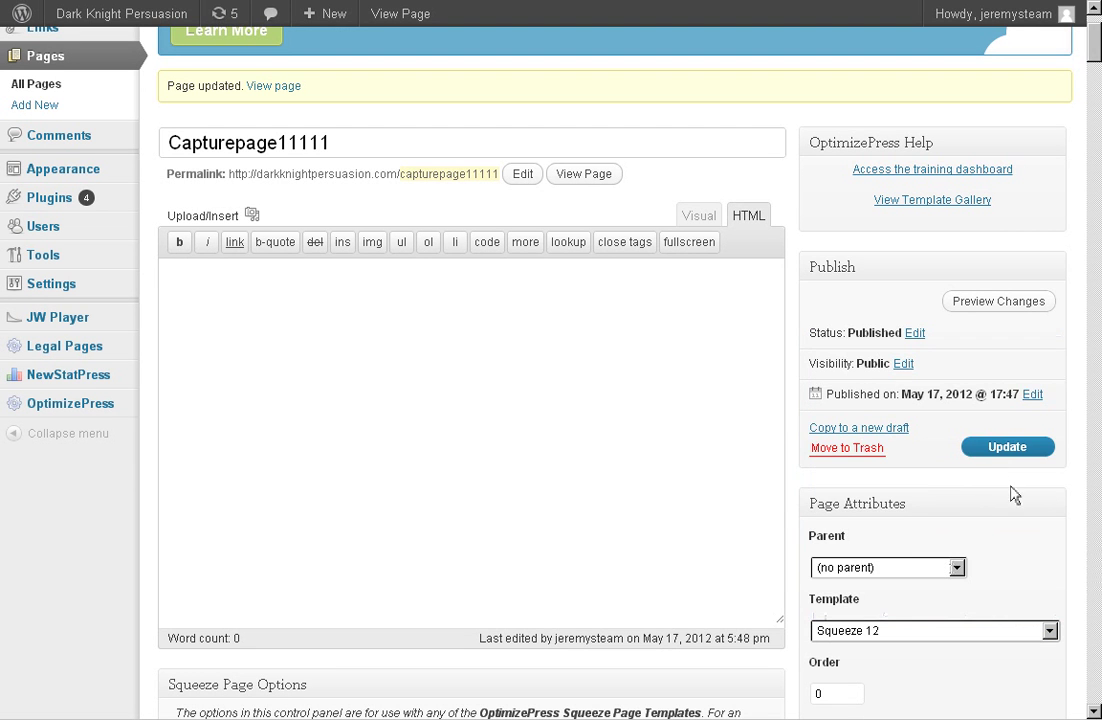
{"action": "left_click", "coordinate": [1010, 450]}
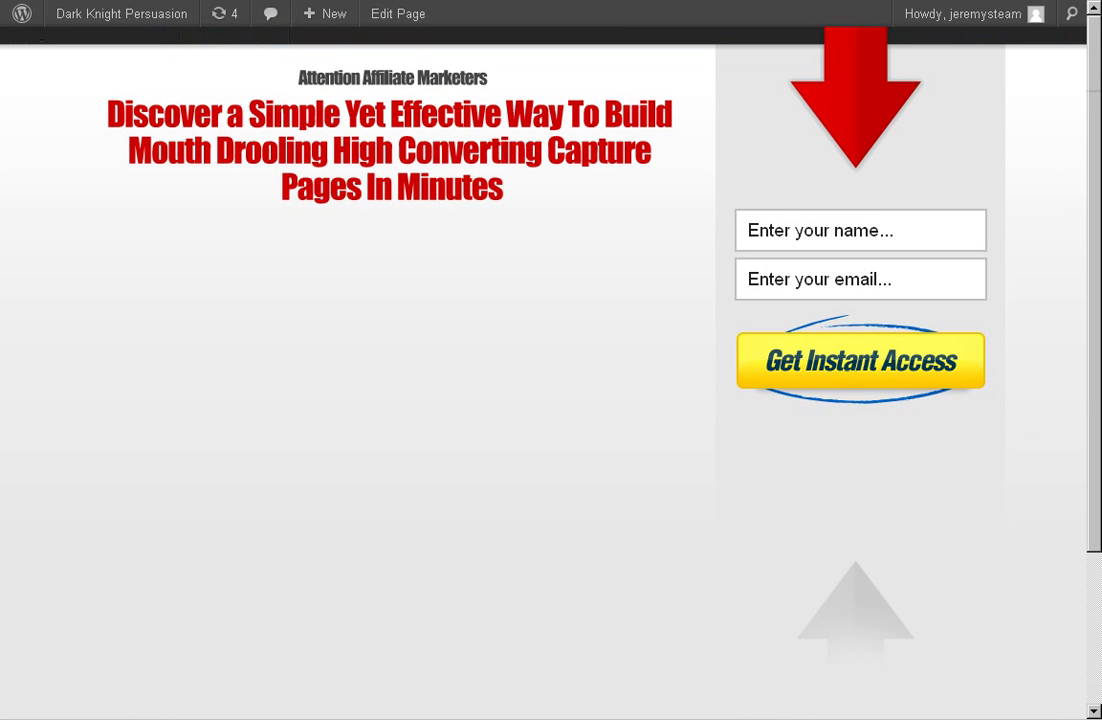
View the live capture page via the site name in the admin bar
{"action": "left_click", "coordinate": [140, 12]}
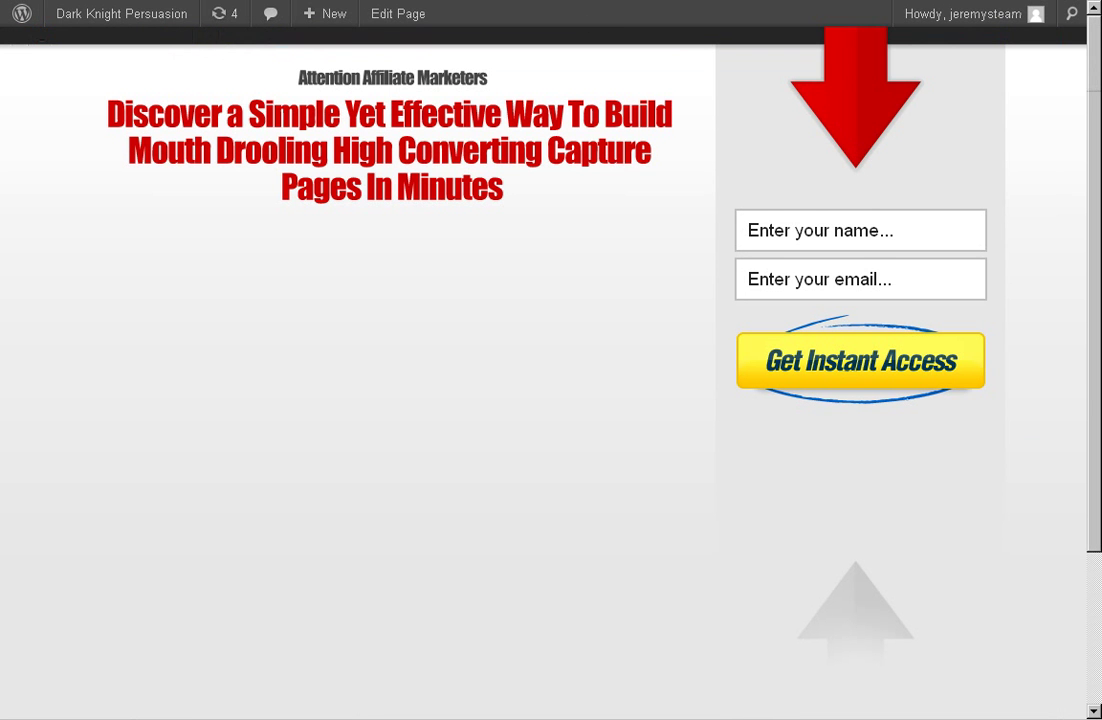